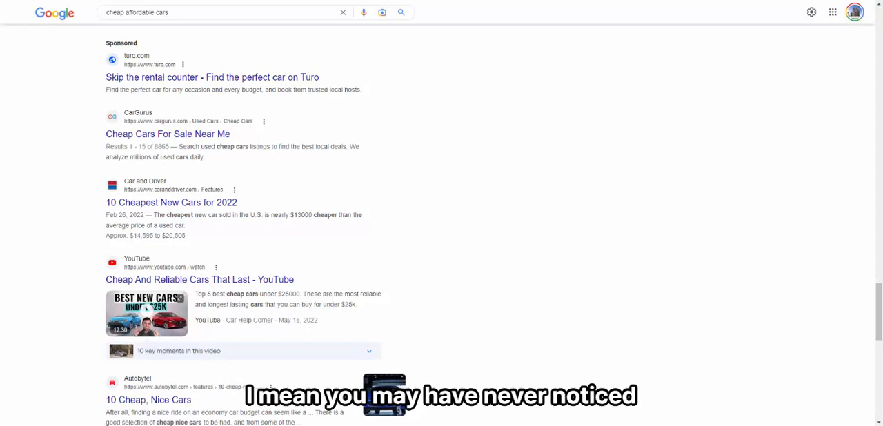
Step: Examine the sponsored listings among the Google results for "cheap affordable cars"
left_click_drag(103, 42, 142, 43)
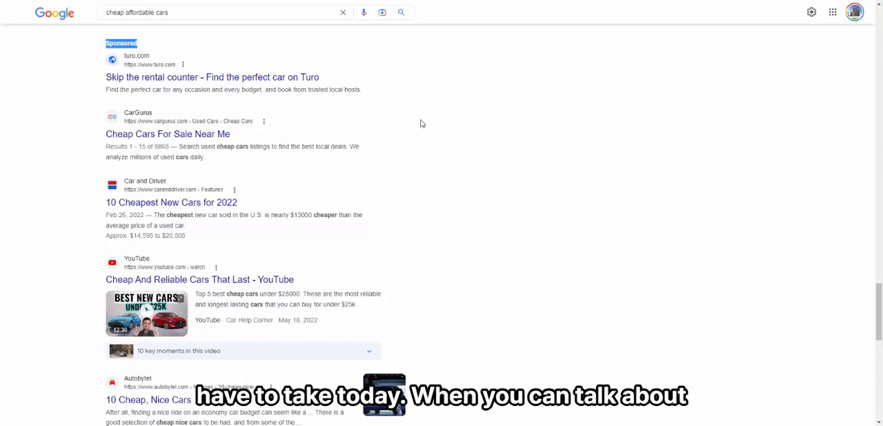
scroll(432, 155, "down", 2)
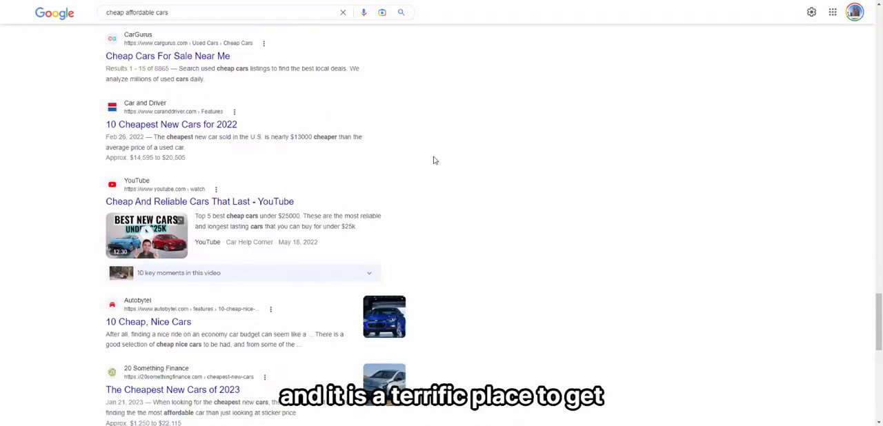
scroll(435, 161, "down", 5)
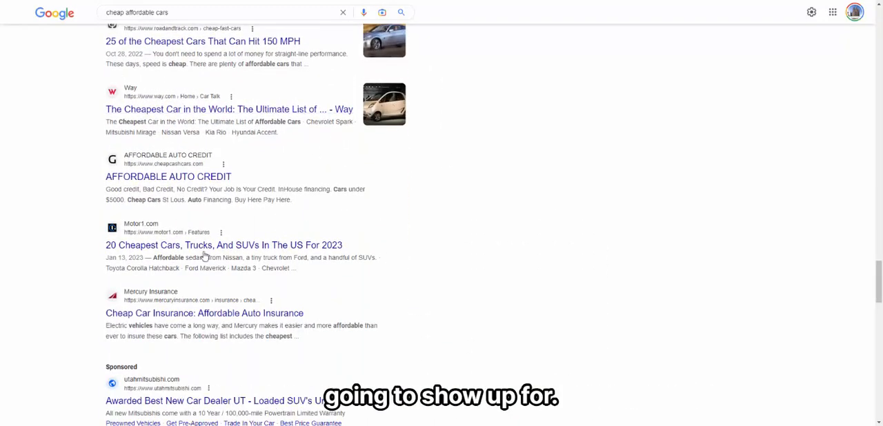
scroll(414, 259, "down", 3)
scroll(446, 250, "down", 5)
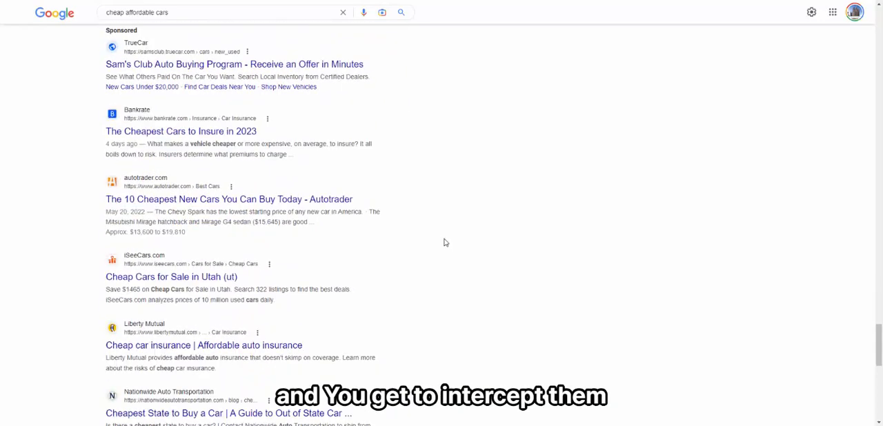
scroll(445, 243, "down", 6)
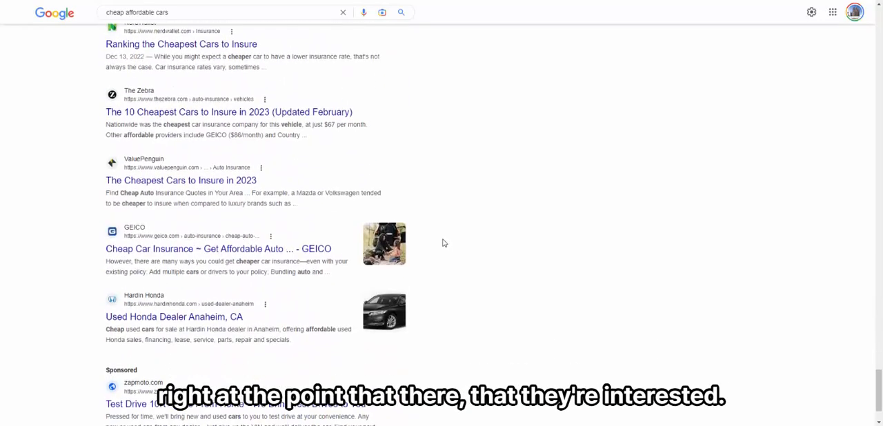
scroll(444, 245, "down", 3)
scroll(441, 242, "up", 8)
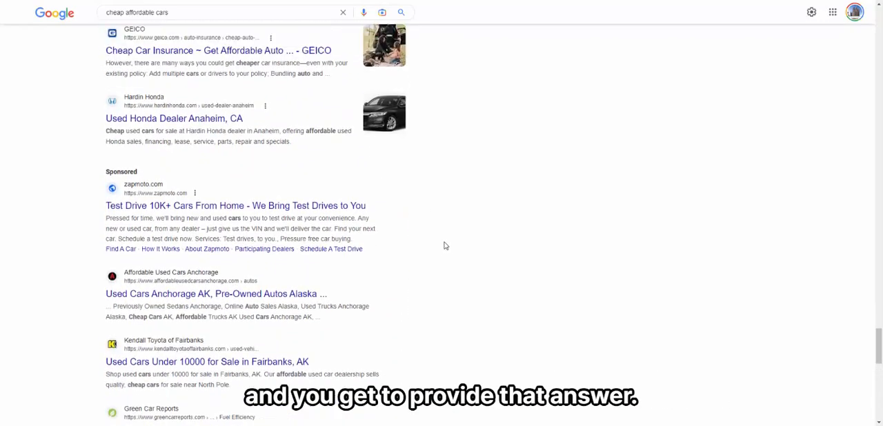
scroll(440, 242, "up", 5)
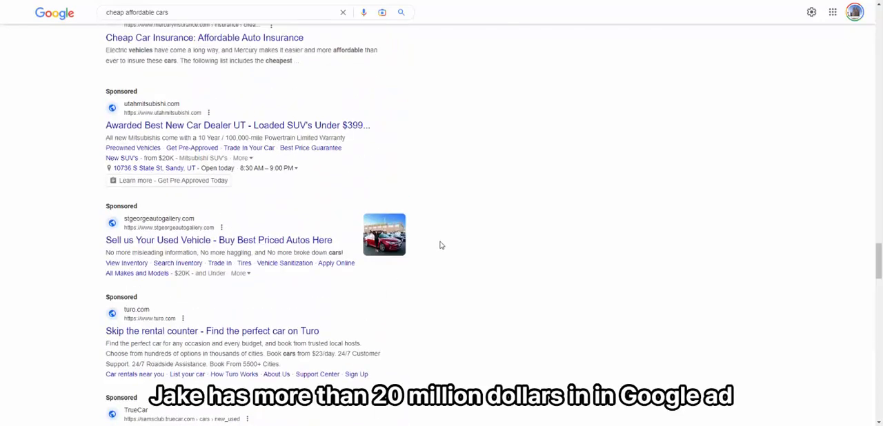
scroll(442, 245, "up", 20)
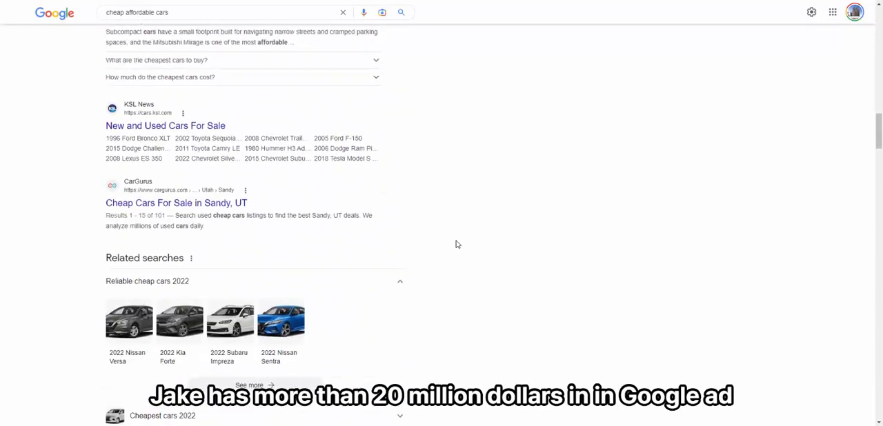
scroll(455, 244, "up", 10)
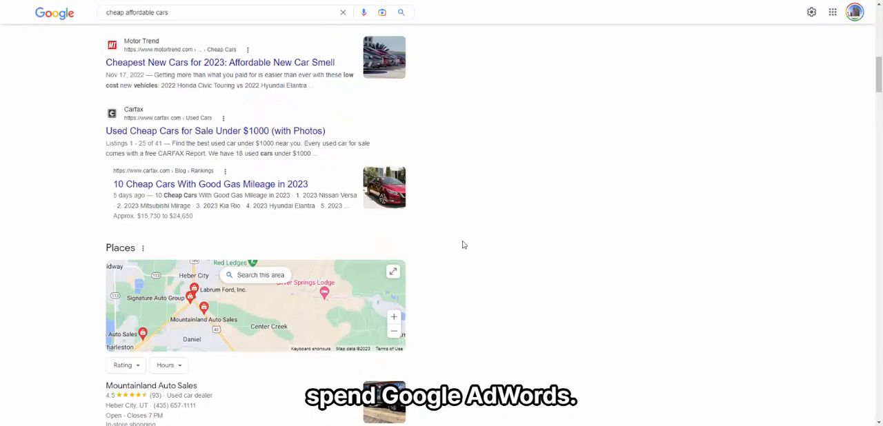
scroll(464, 245, "up", 10)
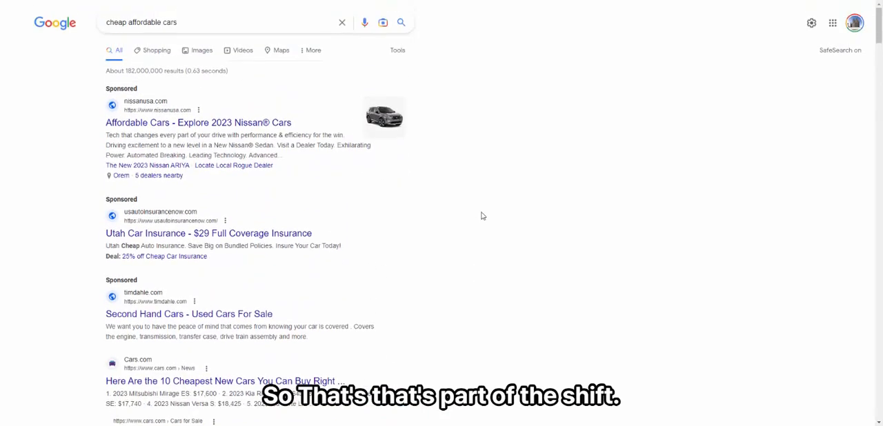
Step: Review the "cheap affordable cars" query, its search suggestions and the sponsored results shown for it
left_click(190, 19)
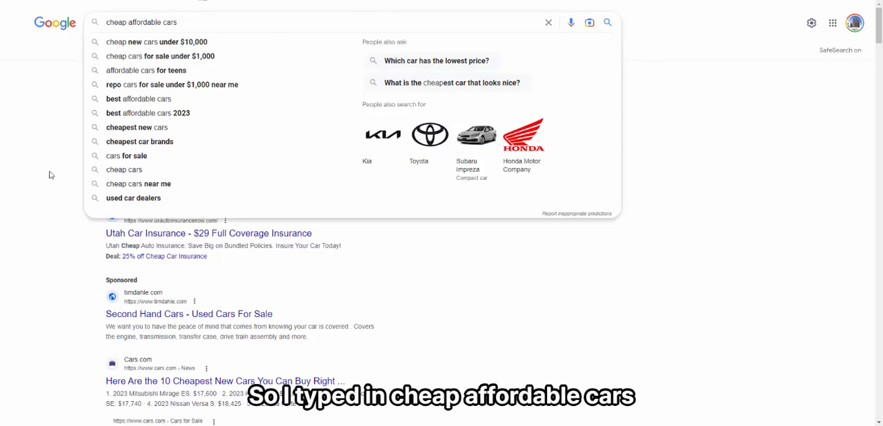
left_click(57, 193)
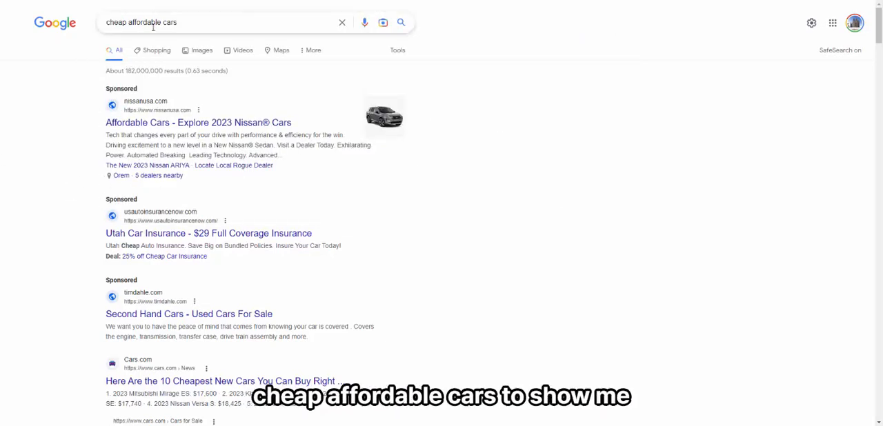
triple_click(180, 24)
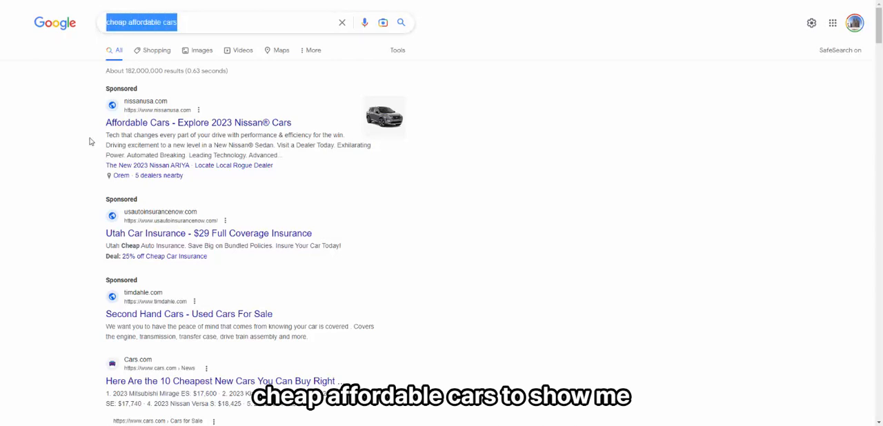
left_click(82, 199)
left_click_drag(85, 202, 348, 260)
left_click(65, 228)
left_click(205, 26)
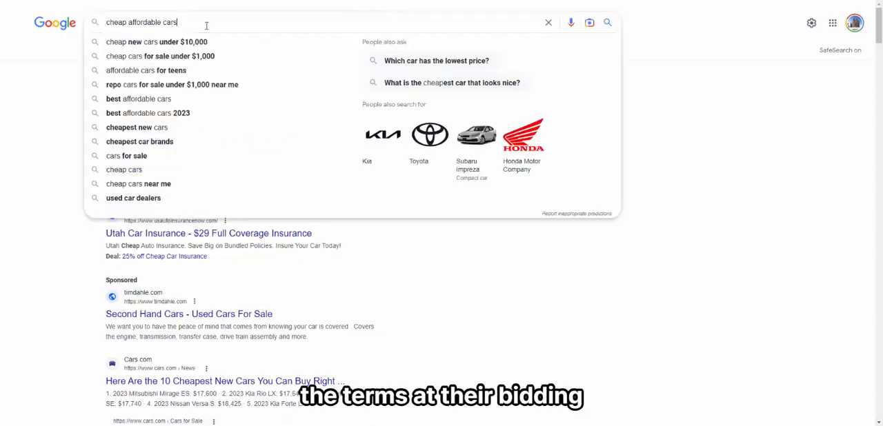
left_click(41, 236)
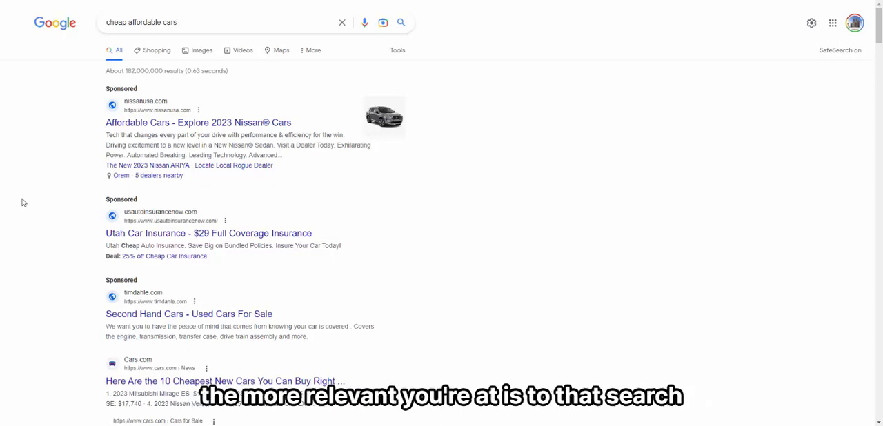
left_click_drag(184, 22, 60, 224)
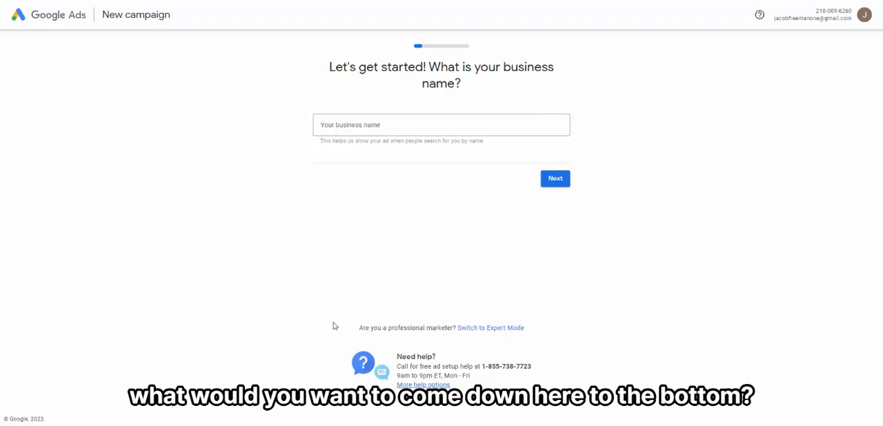
Step: In Google Ads Expert Mode, create an account without a campaign, submitting United States, Denver Time and US Dollar as business information
left_click(480, 328)
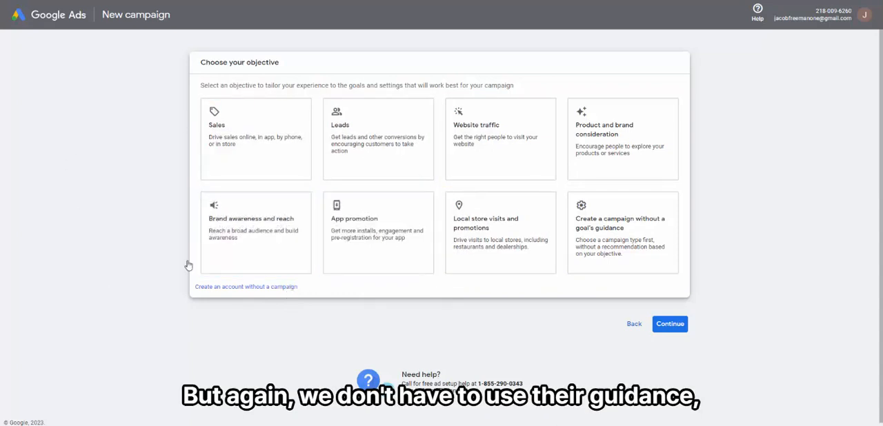
left_click(232, 289)
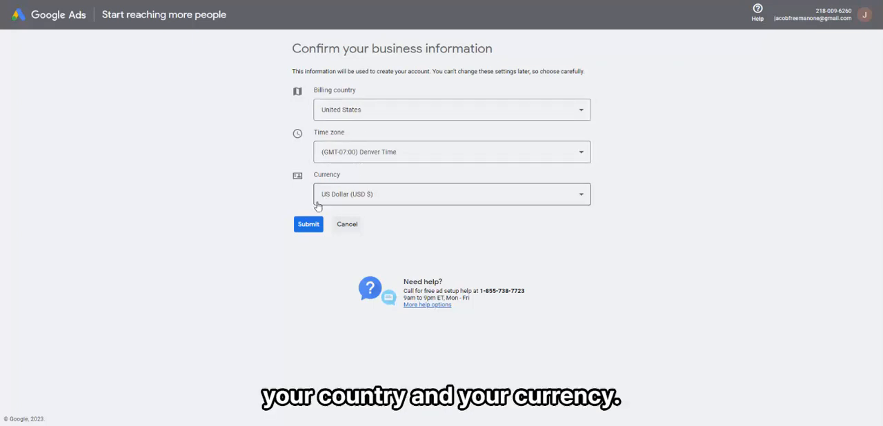
left_click(436, 156)
left_click(621, 151)
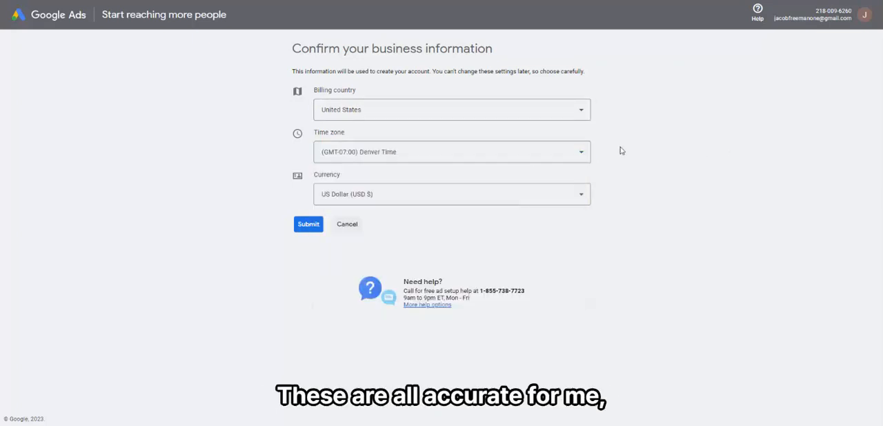
left_click(301, 227)
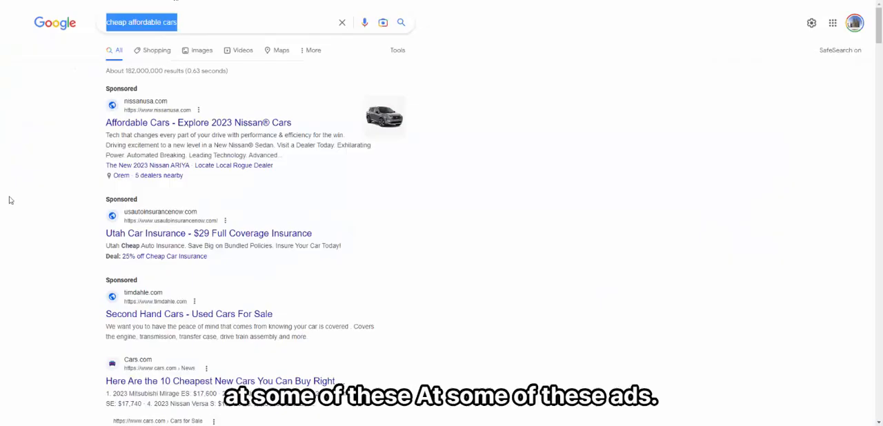
Step: In the Google results, examine the headline, description, links and location of the Nissan ad and the deal line of the car insurance ad
scroll(489, 246, "down", 1)
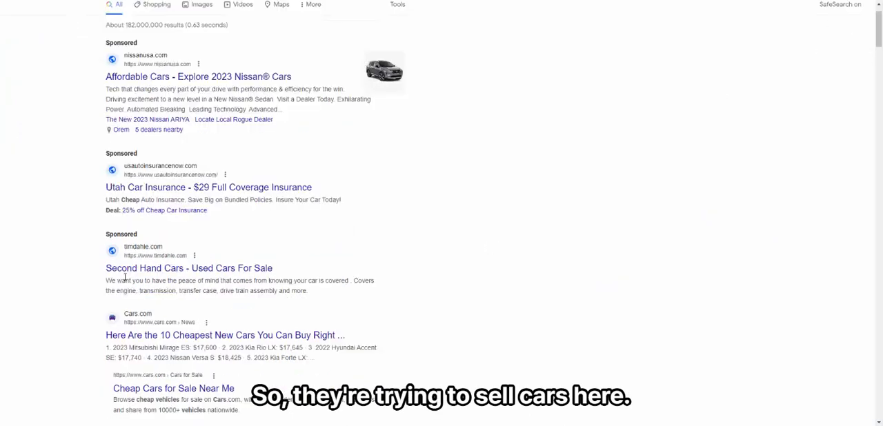
scroll(94, 289, "up", 1)
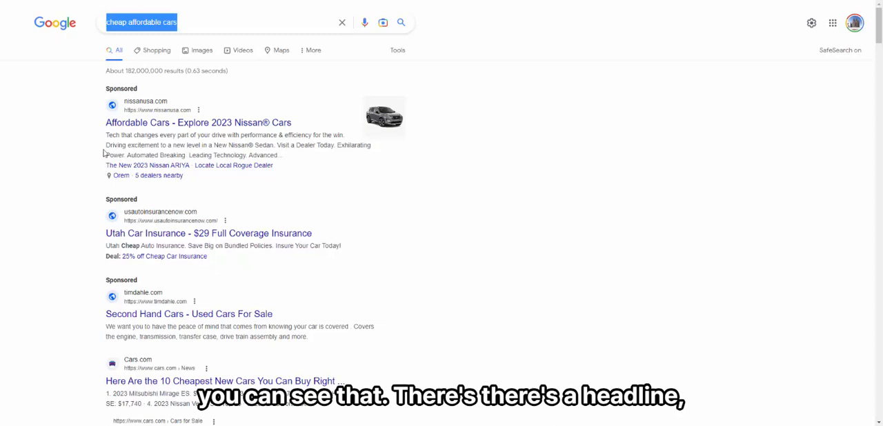
left_click_drag(106, 135, 275, 159)
left_click_drag(105, 165, 281, 176)
left_click_drag(78, 186, 185, 185)
left_click(185, 185)
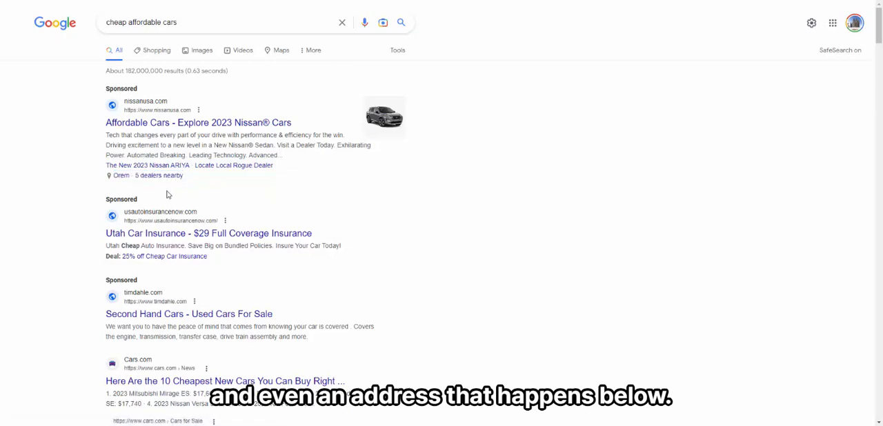
left_click_drag(219, 260, 121, 258)
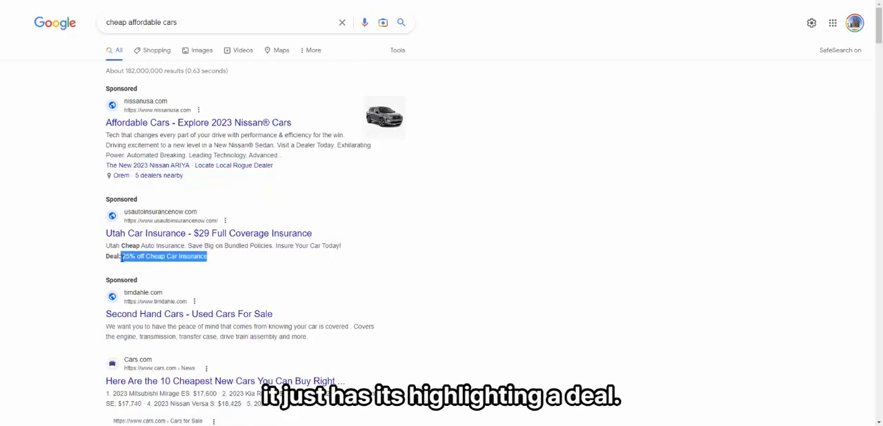
left_click(61, 256)
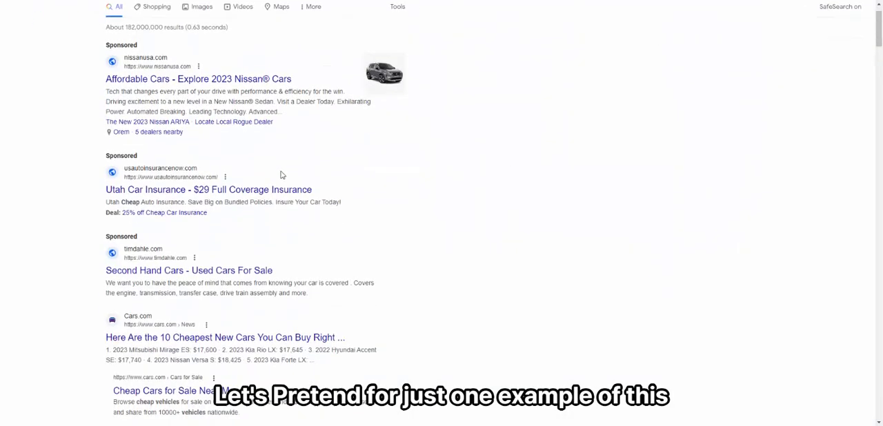
Step: Open the Cars.com result about the 10 cheapest new cars, skim the article and return to the search results
scroll(283, 172, "down", 2)
left_click(216, 247)
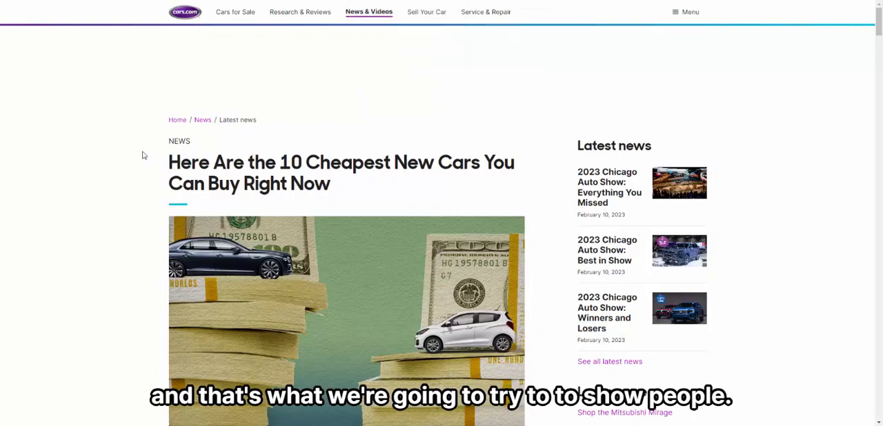
scroll(134, 159, "down", 20)
scroll(353, 132, "up", 20)
key("alt+Left")
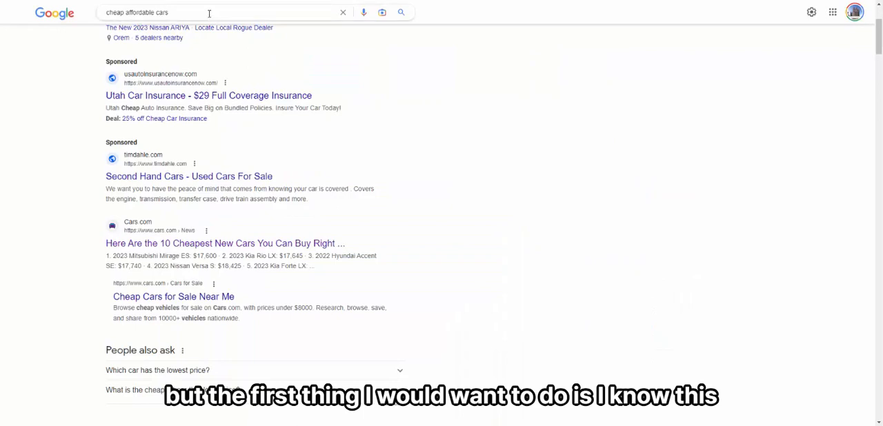
Step: Compare the wording of the search query with the title and content of the Cars.com article
left_click(190, 11)
left_click_drag(190, 11, 104, 14)
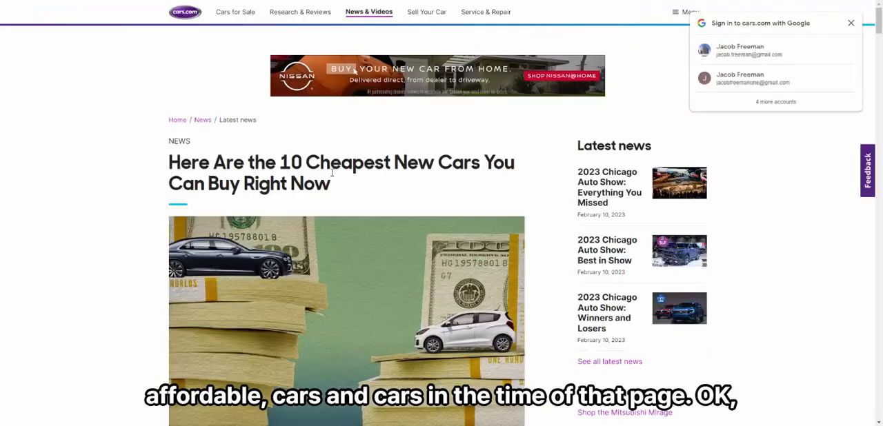
scroll(269, 202, "down", 1)
scroll(269, 201, "up", 1)
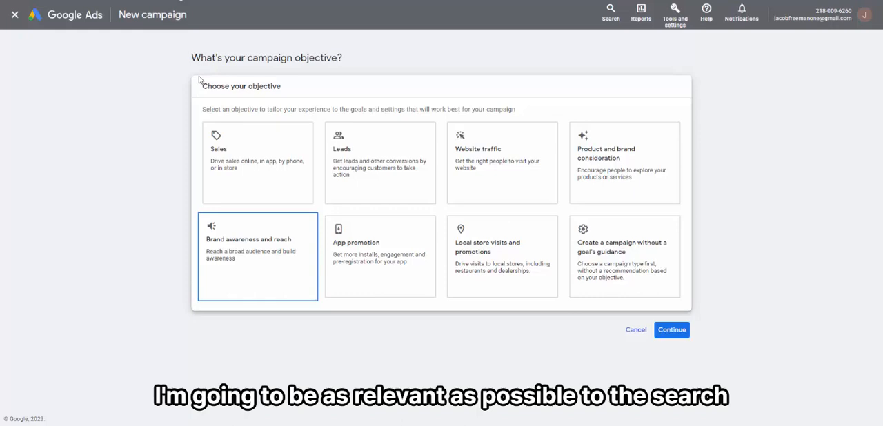
Step: In the new Google Ads campaign, choose to create a campaign without a goal's guidance and review the campaign types
left_click(658, 275)
scroll(660, 276, "down", 3)
scroll(351, 240, "up", 2)
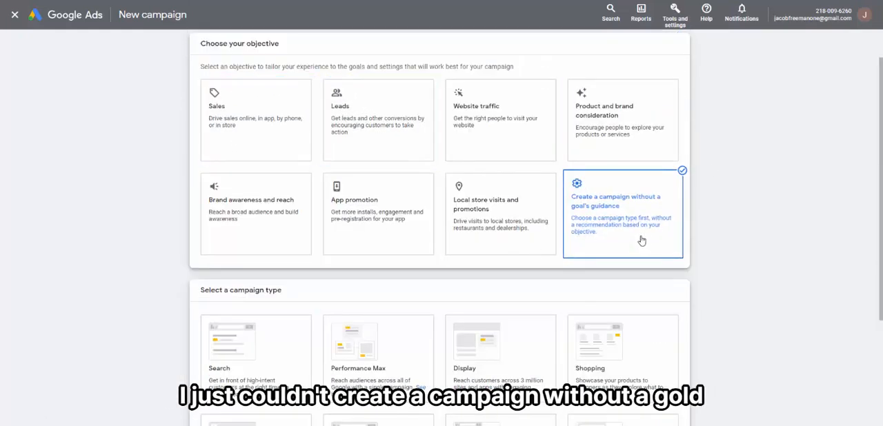
scroll(121, 217, "down", 2)
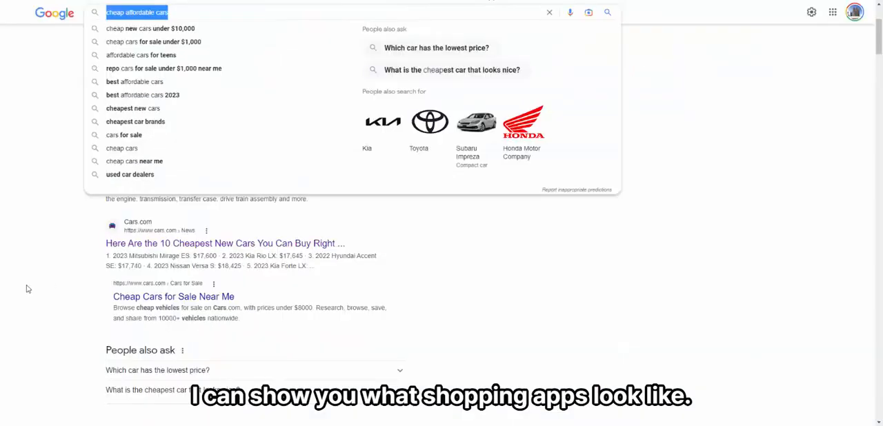
Step: View the Google Shopping results for "cheap affordable cars" and return to the previous results
left_click(87, 291)
scroll(104, 236, "up", 3)
left_click(185, 53)
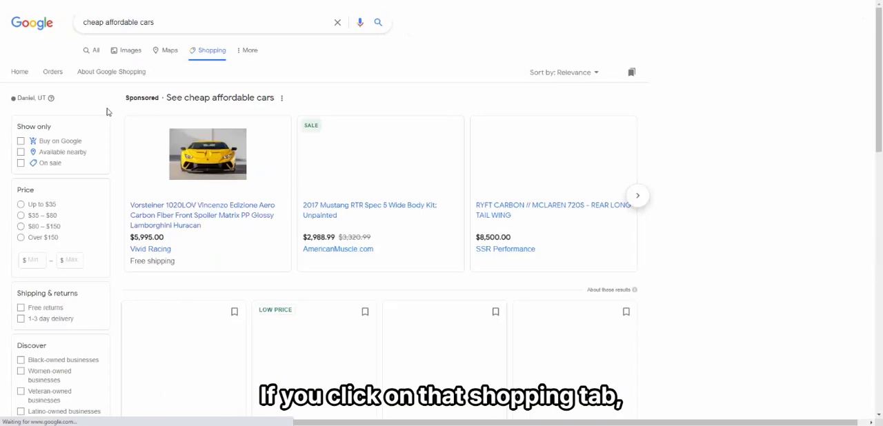
scroll(733, 263, "down", 5)
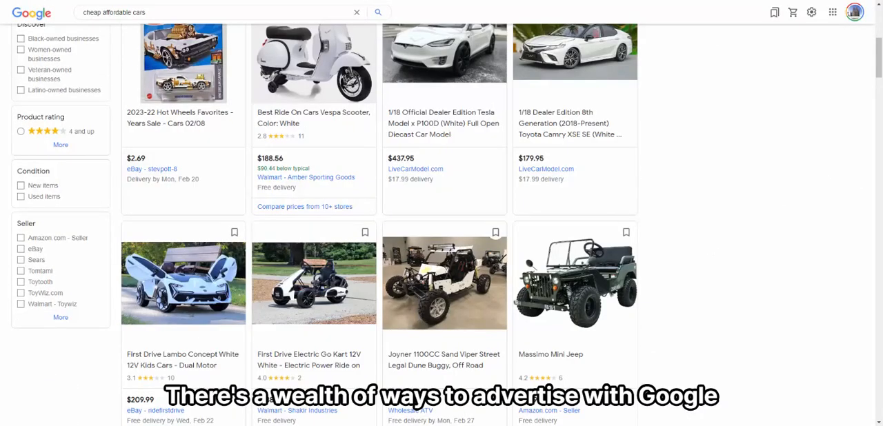
key("alt+Left")
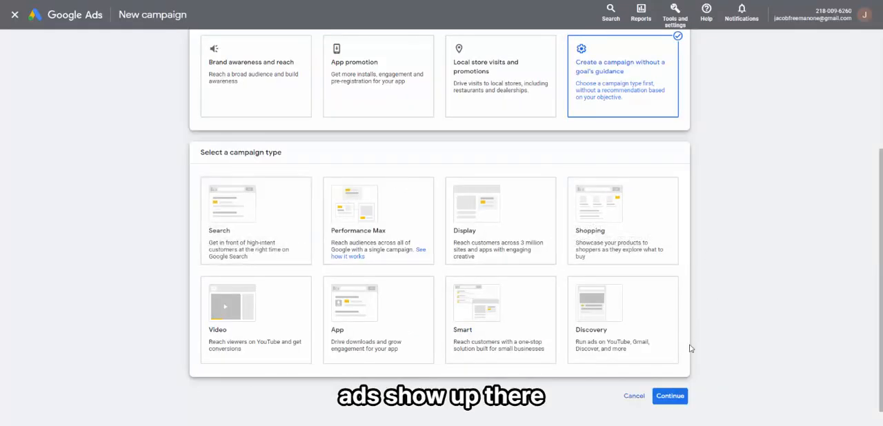
Step: Choose a Search campaign aimed at website visits, use the Cars.com article URL as the website and continue to bidding
left_click(305, 237)
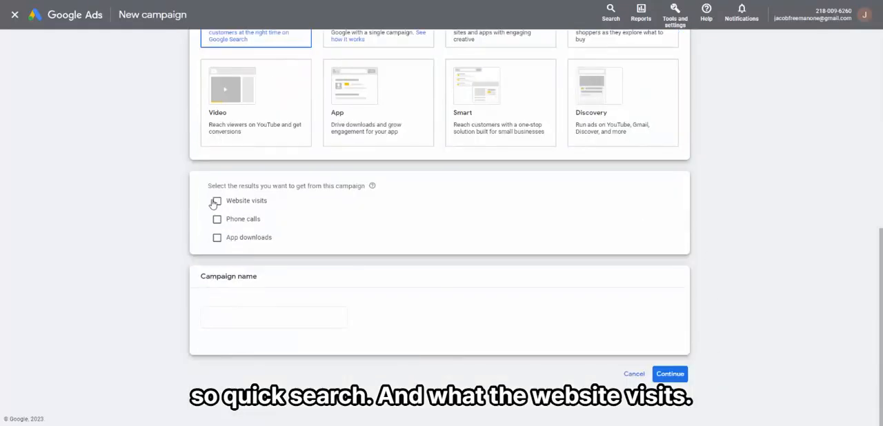
left_click(215, 202)
left_click(262, 225)
key("ctrl+v")
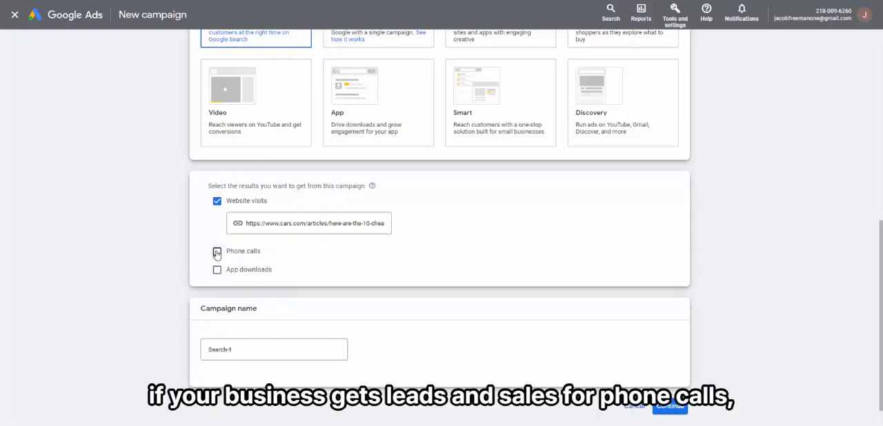
left_click(669, 407)
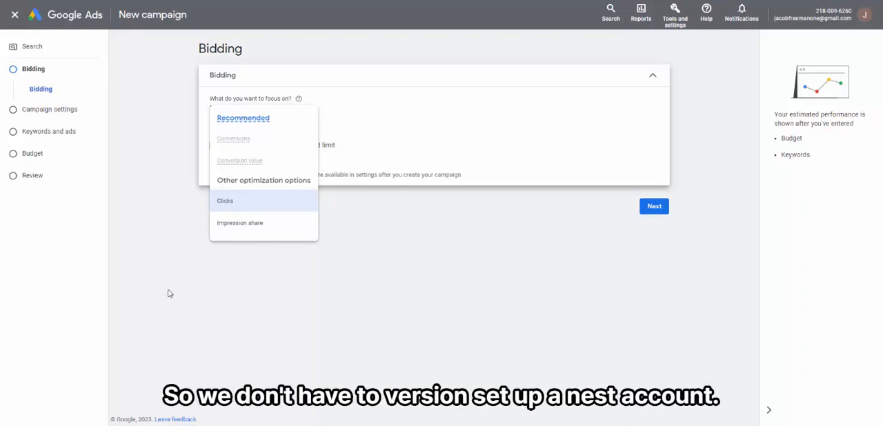
Step: Focus bidding on clicks with a maximum CPC bid limit of $0.51 and continue to the campaign settings
left_click(235, 205)
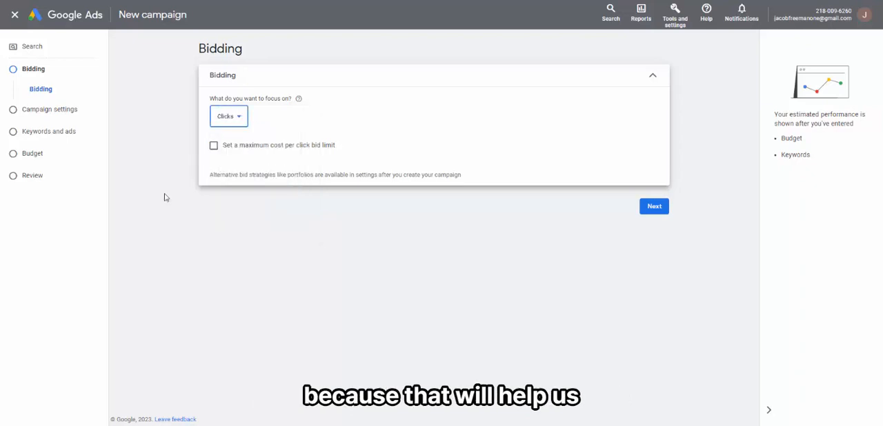
left_click(234, 145)
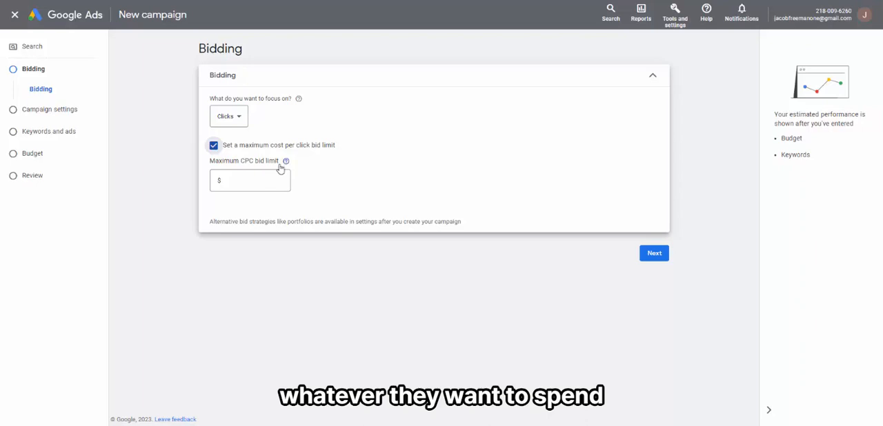
left_click(239, 181)
type("0.")
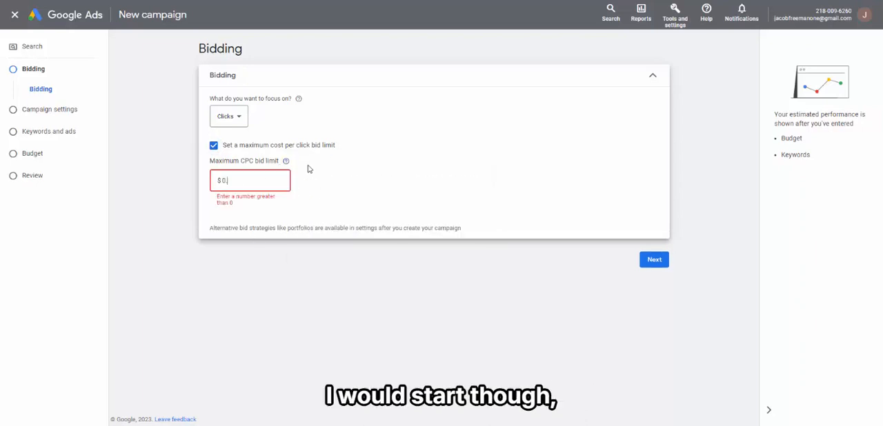
type("51")
left_click(431, 161)
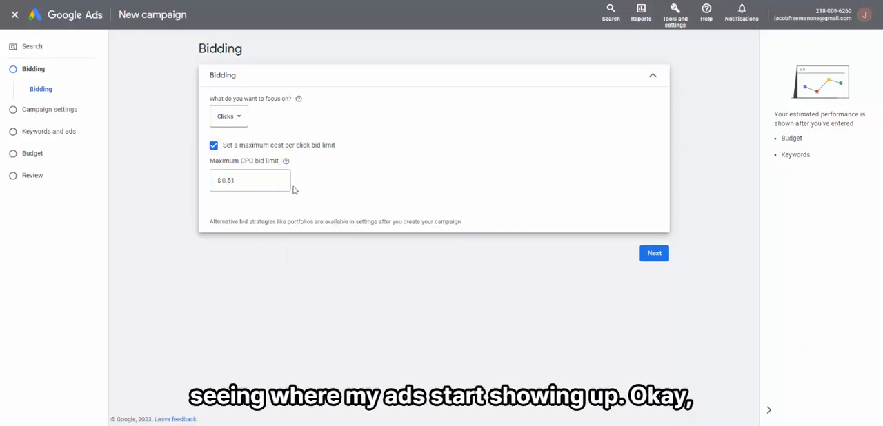
left_click(654, 258)
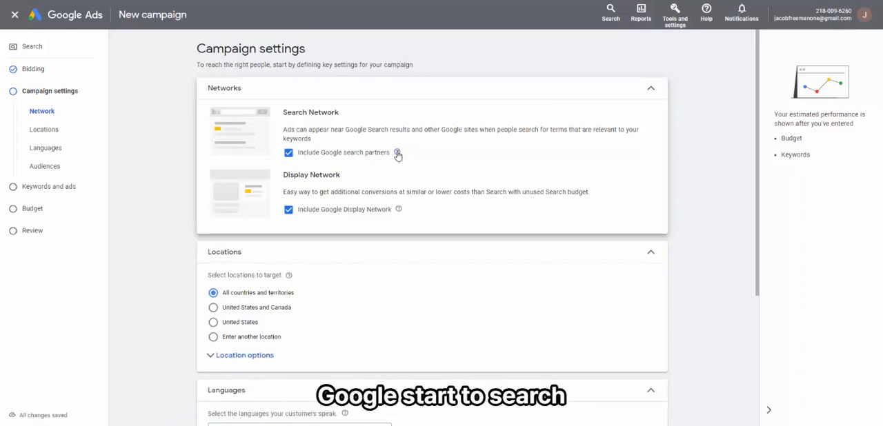
Step: Exclude Google search partners and the Google Display Network from the campaign's networks
left_click(289, 153)
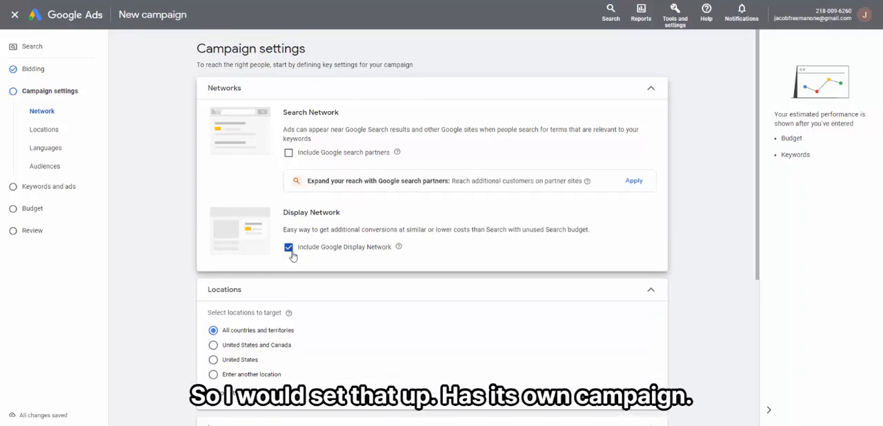
left_click(288, 248)
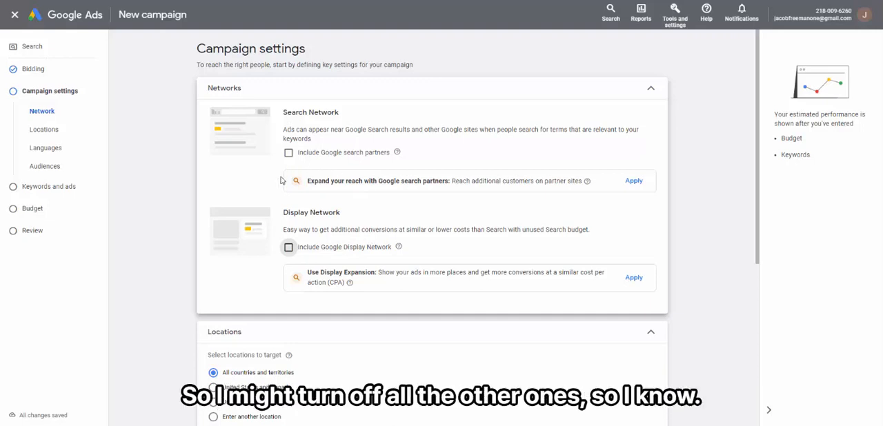
Step: Expand the location options and restrict targeting to presence: people in or regularly in the targeted locations
scroll(262, 193, "down", 2)
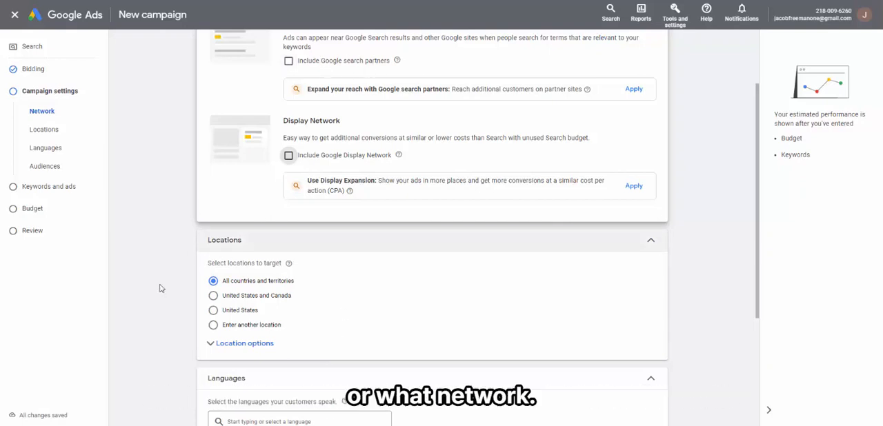
left_click(211, 342)
scroll(174, 327, "down", 2)
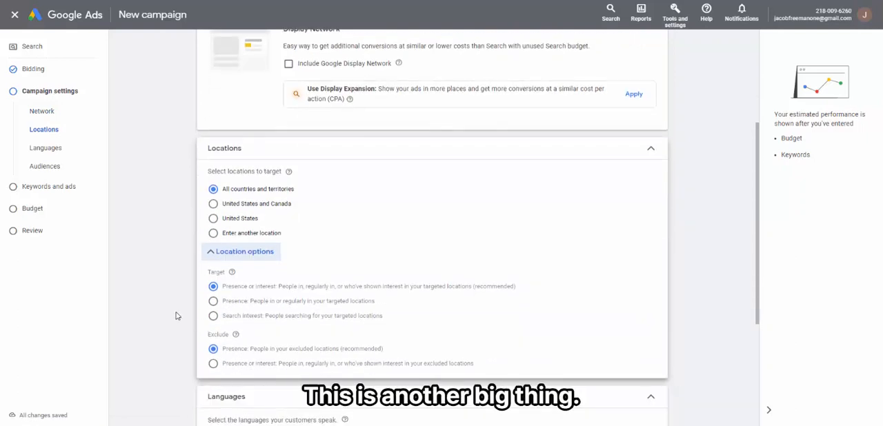
left_click_drag(516, 289, 224, 291)
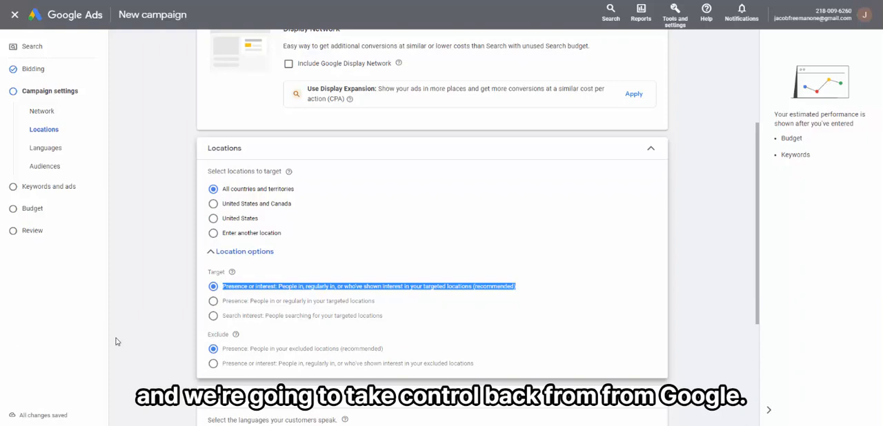
left_click(213, 300)
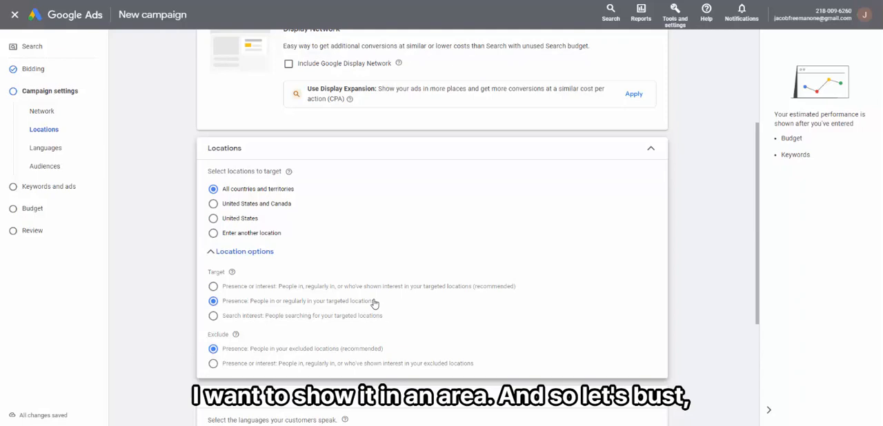
Step: Choose to enter another location, look up Heber City, Utah, and open the advanced location search
left_click(268, 234)
left_click(262, 261)
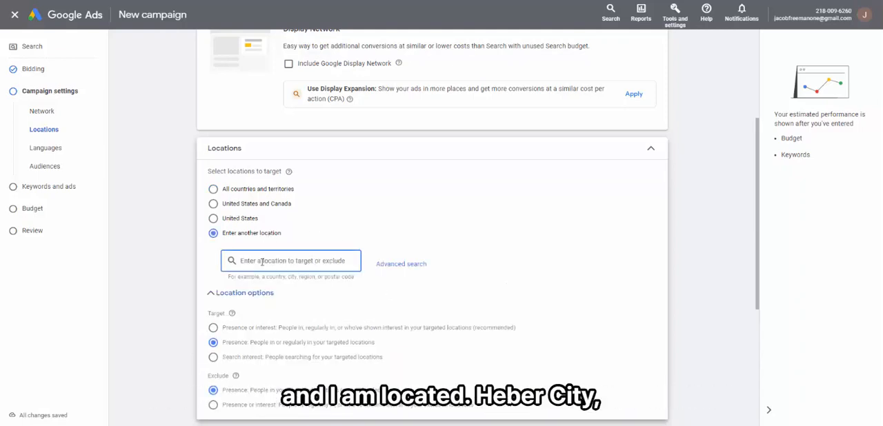
type("Heber city utah")
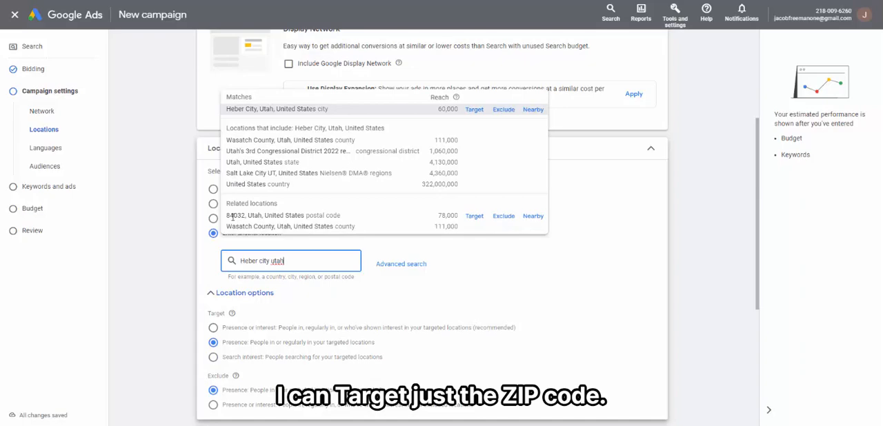
left_click(407, 266)
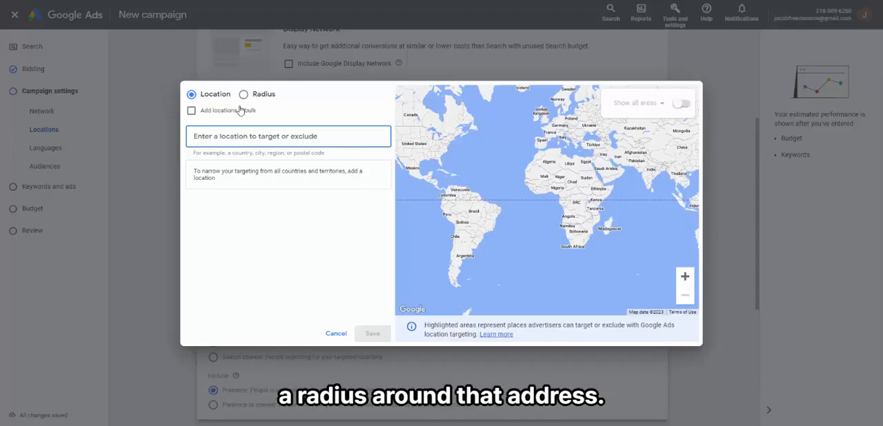
Step: Try to find a street address in Heber City, Utah, as a target location
type("100")
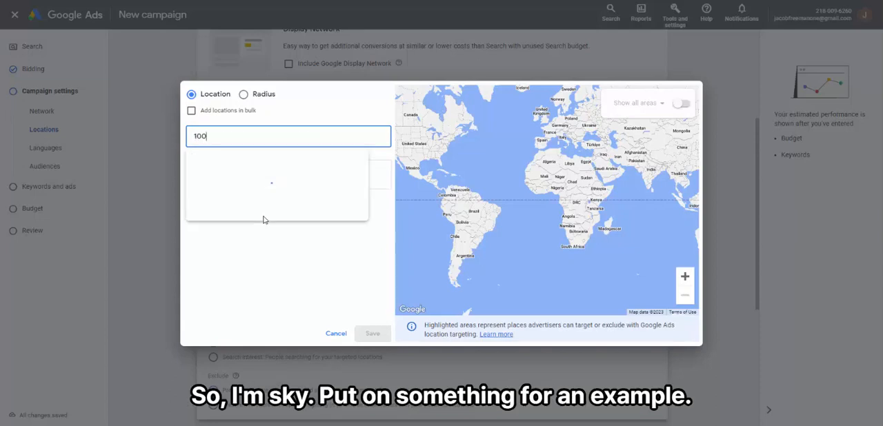
type(" main street")
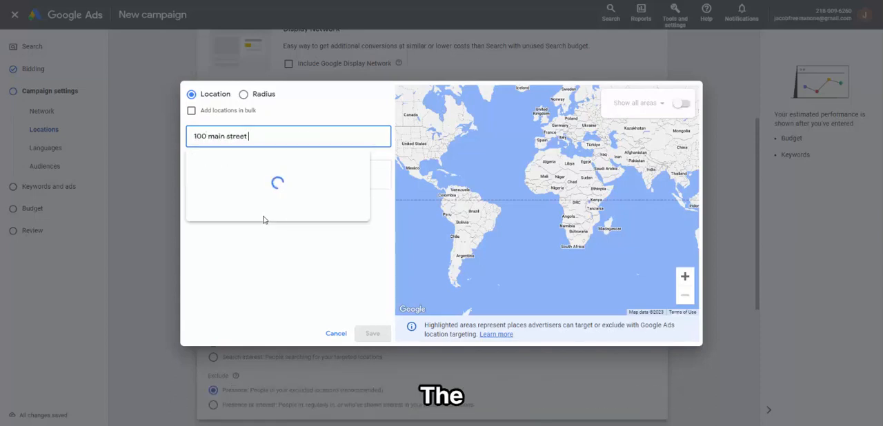
type(" heber city utah")
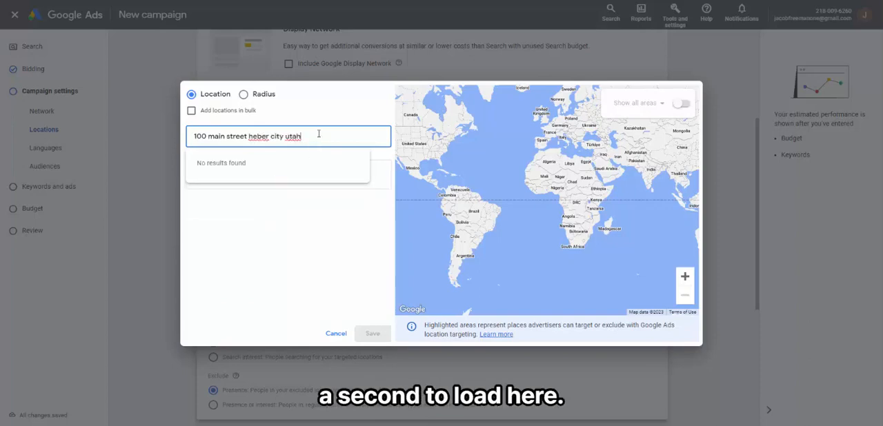
Step: Switch to radius targeting and target a 20 mi radius around Main Street, Heber City, Utah
left_click(243, 94)
left_click(270, 135)
type("mai")
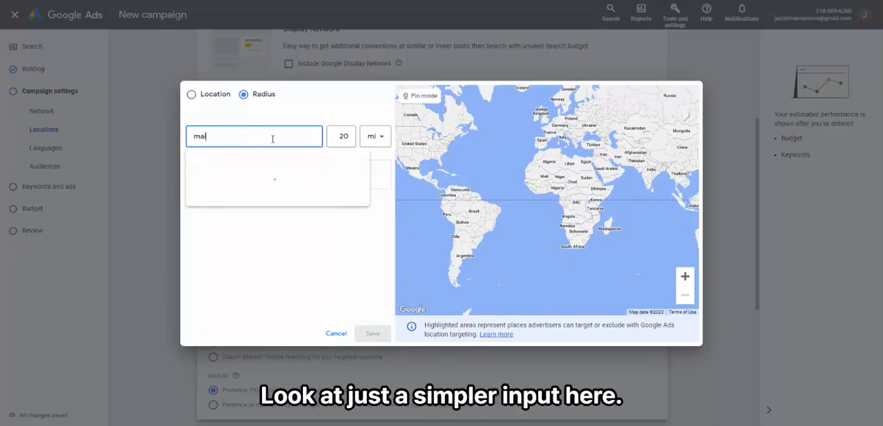
type("n str")
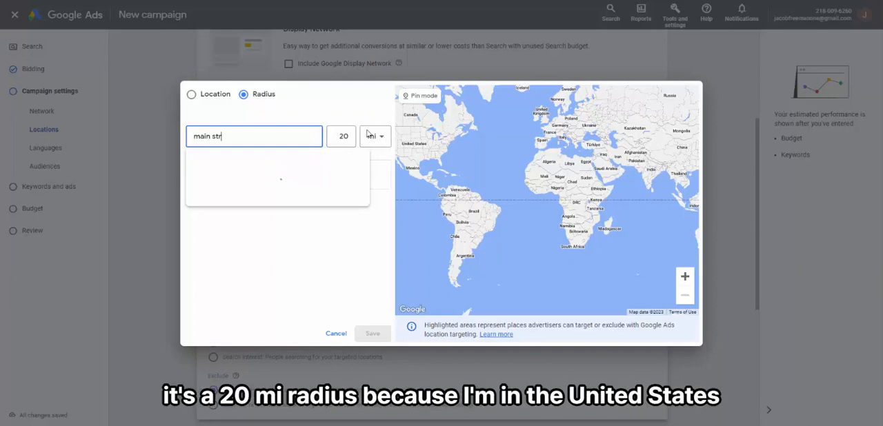
type("eet heber city utah")
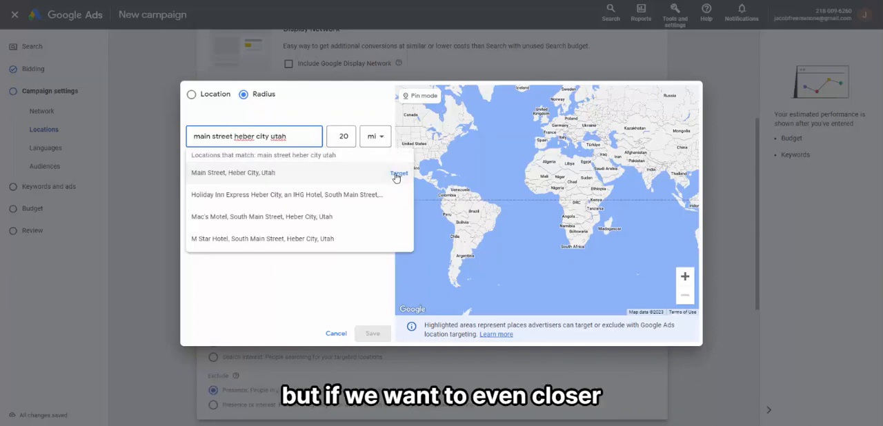
left_click(337, 173)
Step: Set the targeted radius around Main Street, Heber City, to 1 km
left_click(370, 140)
left_click(371, 166)
double_click(341, 137)
type("1")
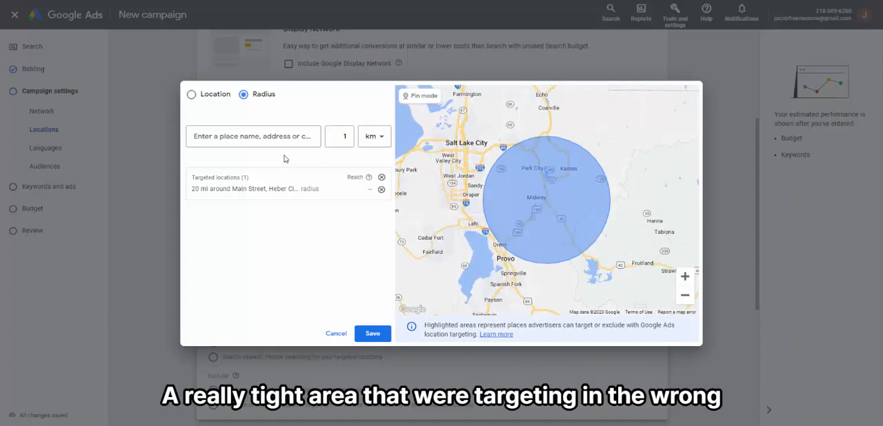
left_click(316, 189)
type("1")
left_click(372, 214)
left_click(373, 229)
left_click(420, 247)
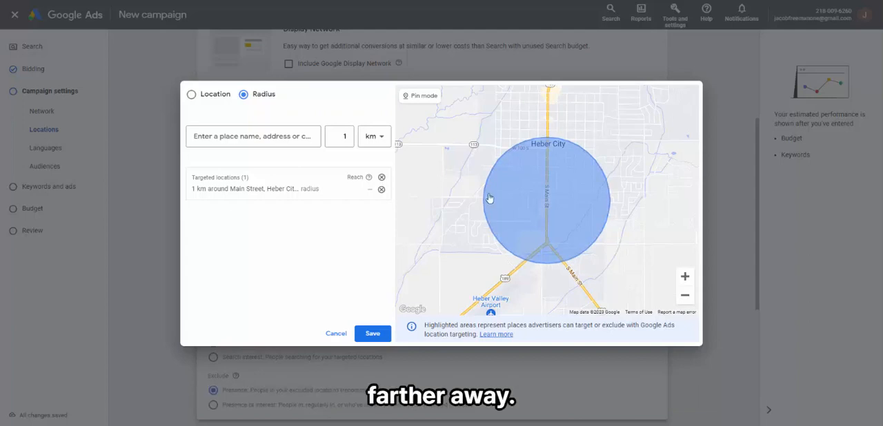
Step: Switch back to location targeting and add the city of Heber City, Utah, as a target
left_click(269, 138)
type("heber")
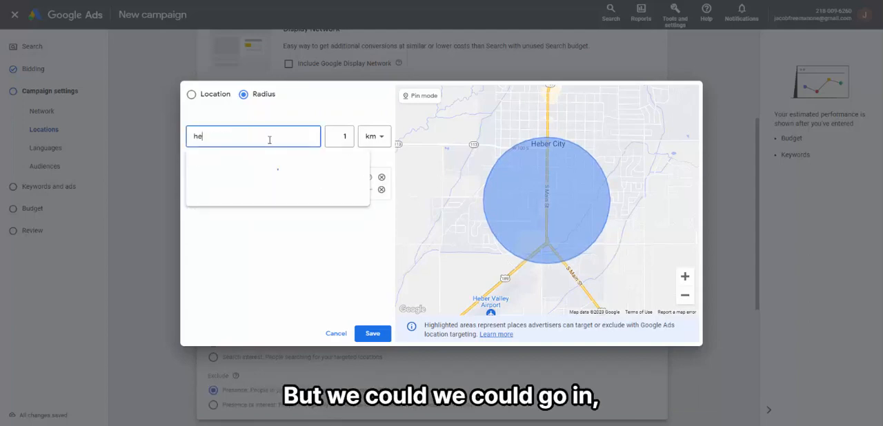
left_click(192, 95)
type("h")
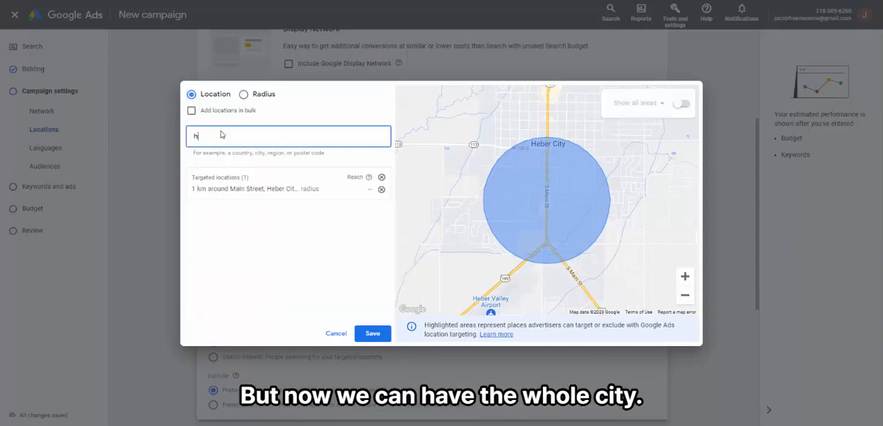
type("eber c")
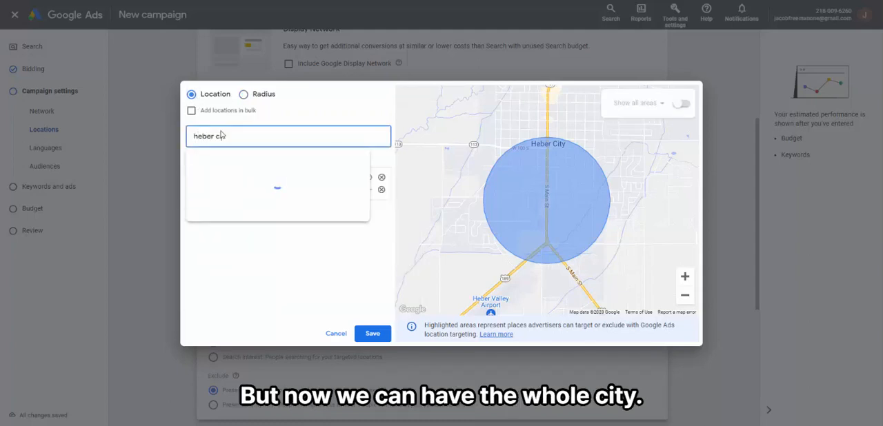
type("ity")
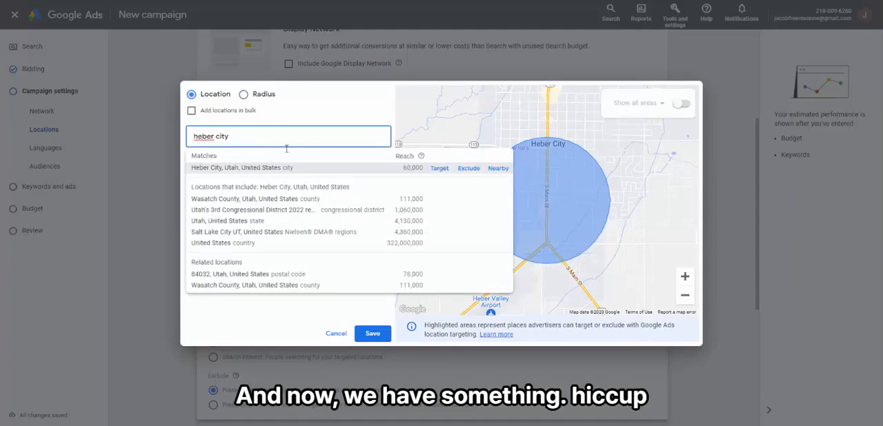
left_click(443, 169)
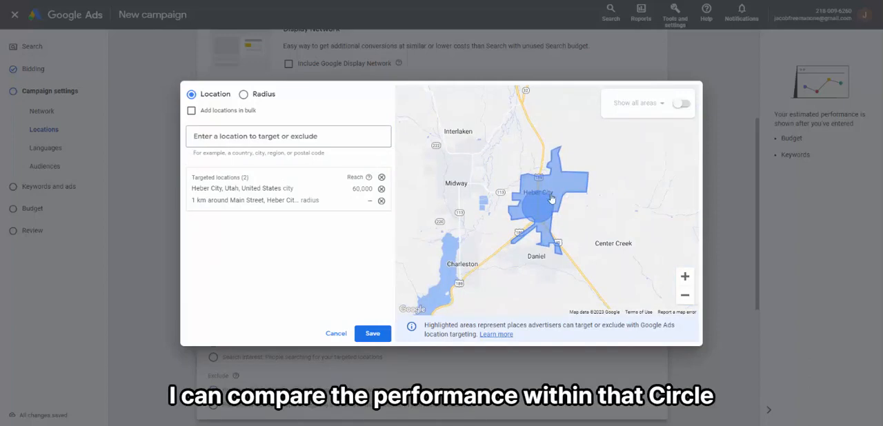
Step: Add the neighbouring city of Midway, Utah, to the targeted locations
left_click(297, 138)
type("mid")
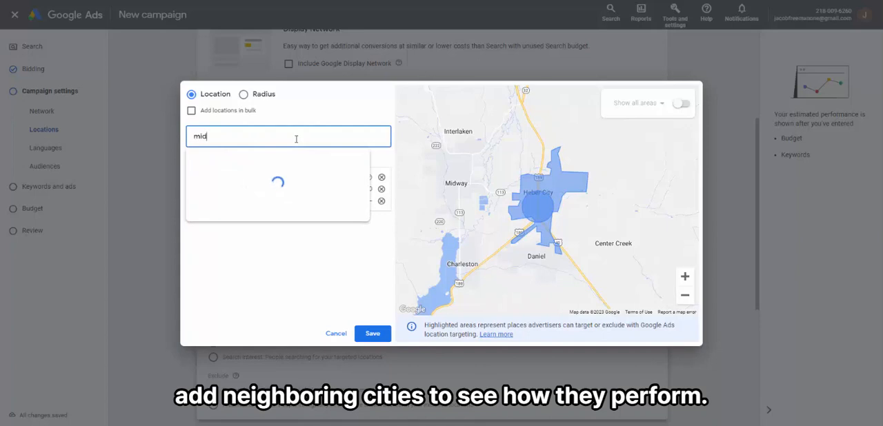
left_click(335, 187)
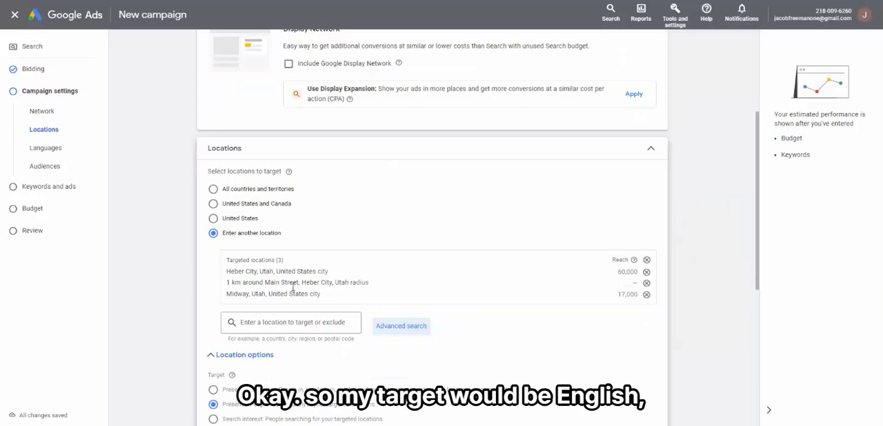
Step: Browse the list of customer languages that can be selected for the campaign
scroll(249, 269, "down", 5)
left_click(256, 239)
left_click(174, 270)
left_click(277, 239)
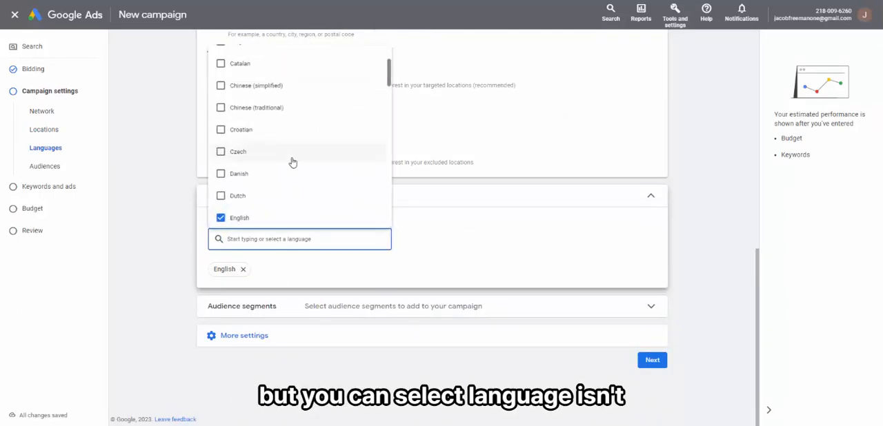
scroll(293, 162, "up", 3)
scroll(298, 174, "down", 7)
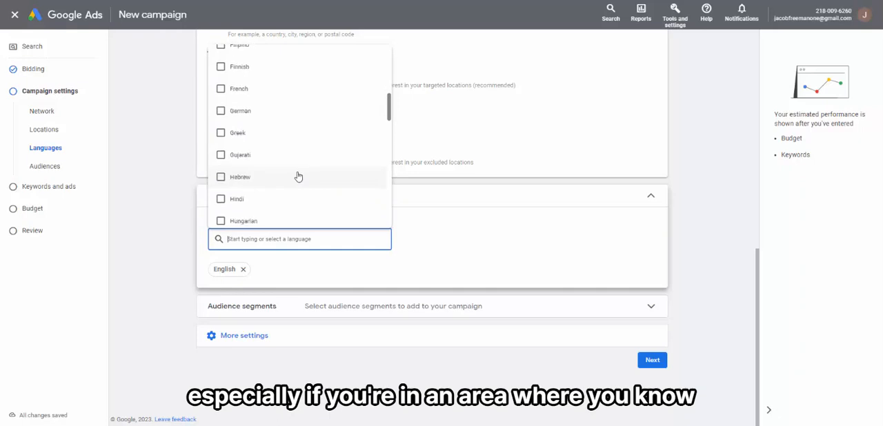
scroll(290, 183, "down", 2)
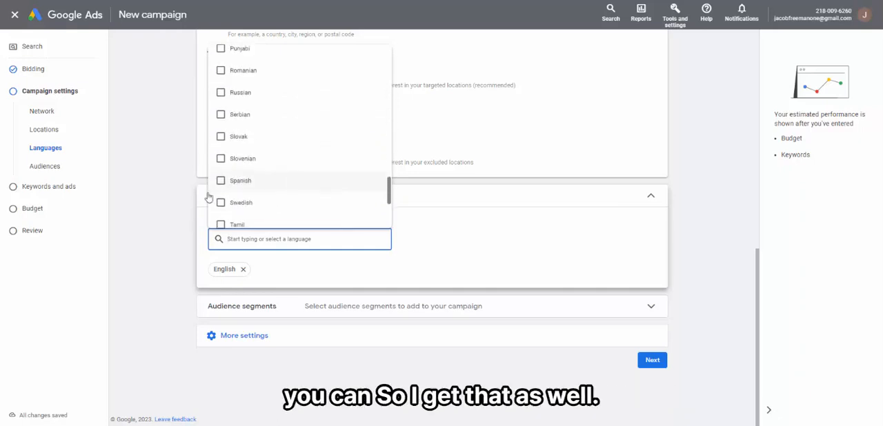
Step: Expand the audience segments settings and examine the segment search and the Targeting and Observation options
left_click(643, 305)
scroll(173, 288, "down", 2)
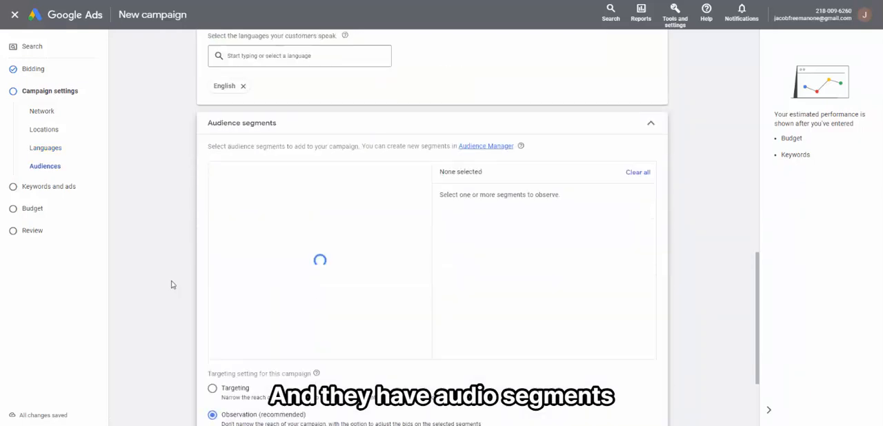
scroll(163, 269, "down", 2)
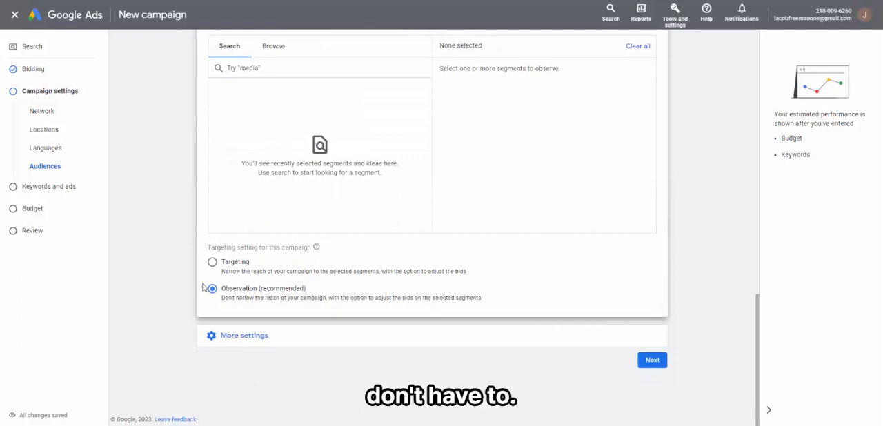
Step: Reveal the additional campaign settings and set ad rotation to "Do not optimize: Rotate ads indefinitely"
left_click(218, 338)
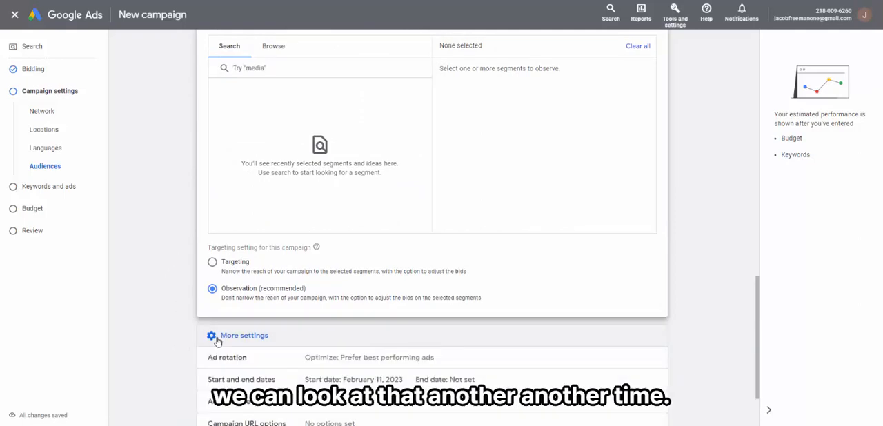
scroll(161, 329, "down", 2)
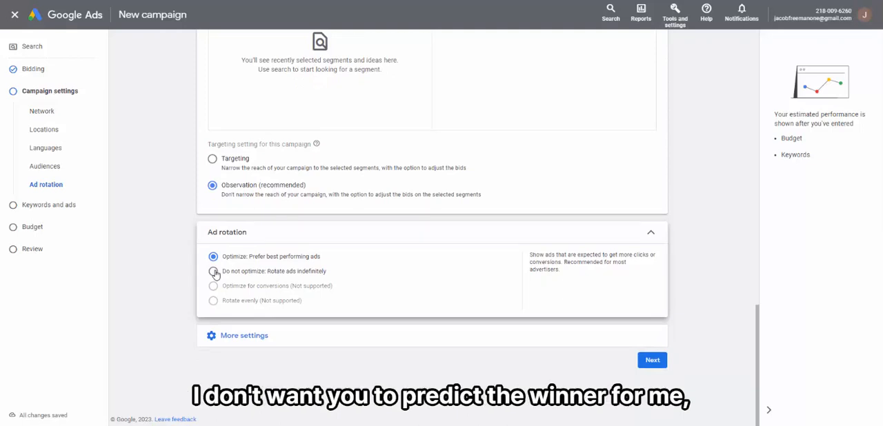
left_click(214, 271)
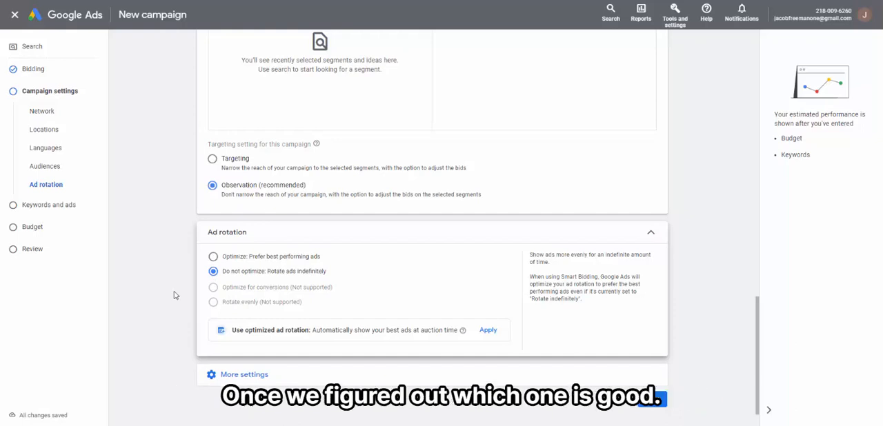
Step: Limit the ad schedule to Mondays - Fridays and continue to the keywords and ads setup
left_click(212, 374)
scroll(214, 331, "down", 2)
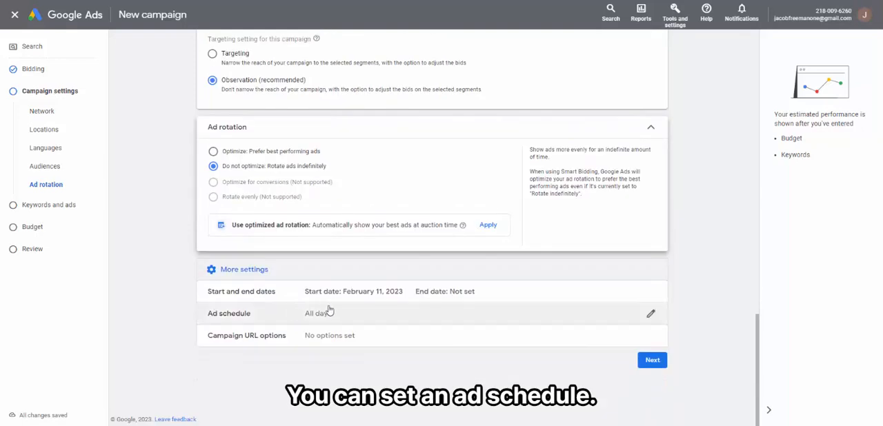
left_click(619, 310)
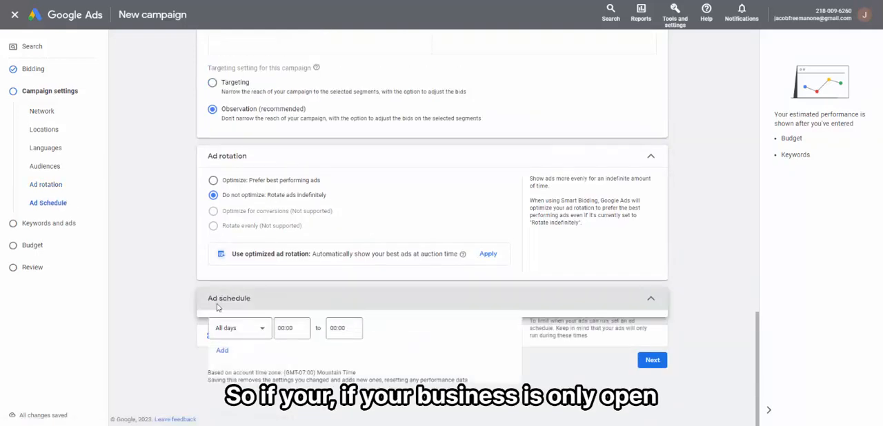
scroll(181, 346, "down", 2)
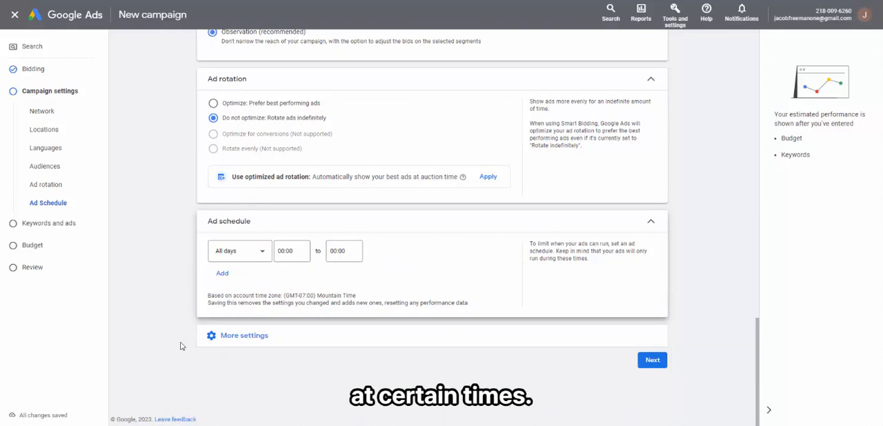
left_click(259, 259)
left_click(239, 281)
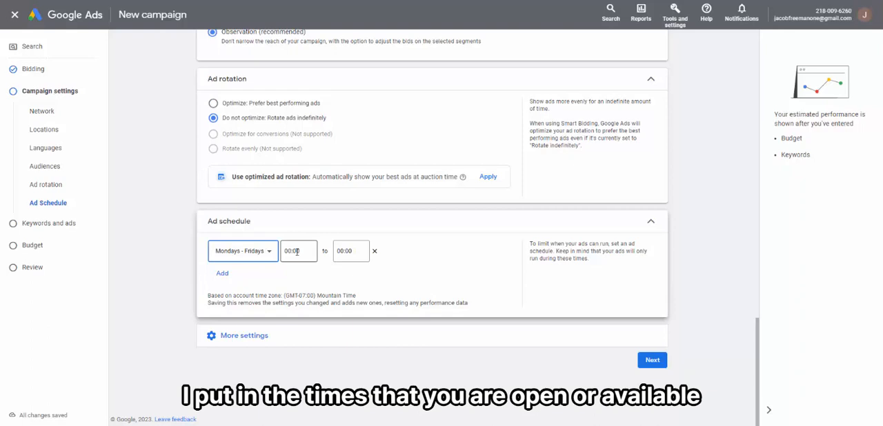
left_click(296, 251)
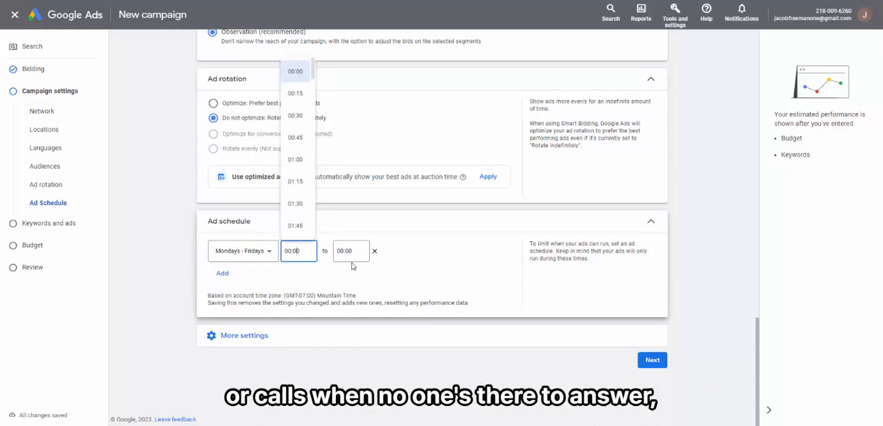
scroll(157, 287, "up", 10)
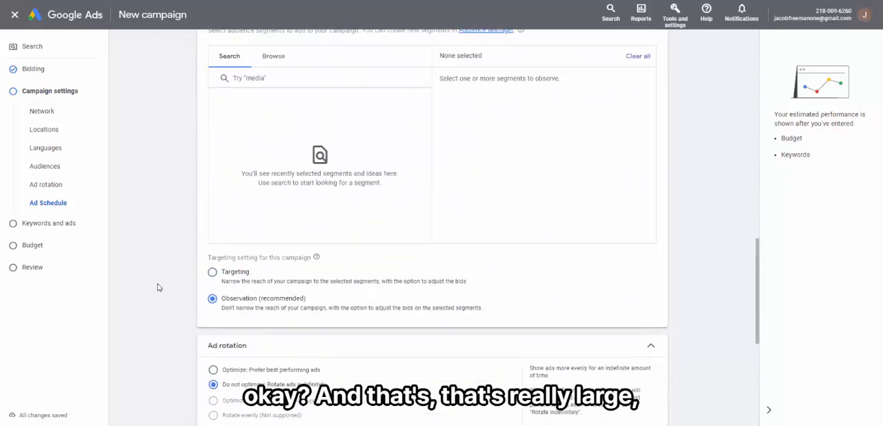
scroll(158, 286, "down", 5)
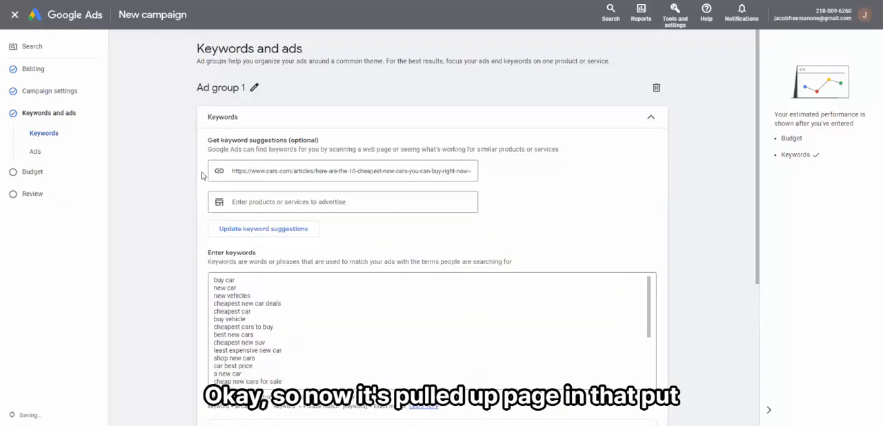
Step: Replace all suggested keywords for Ad group 1 with the single exact-match keyword "[cheap affordable card]"
scroll(441, 219, "down", 3)
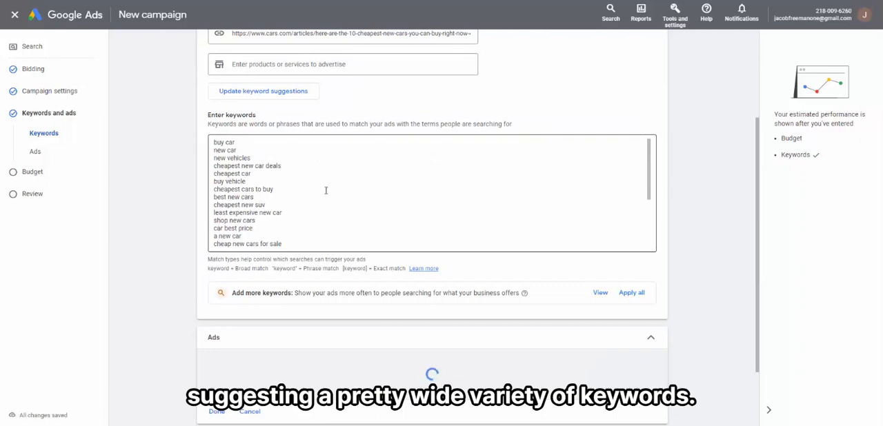
scroll(330, 206, "down", 3)
scroll(359, 195, "up", 5)
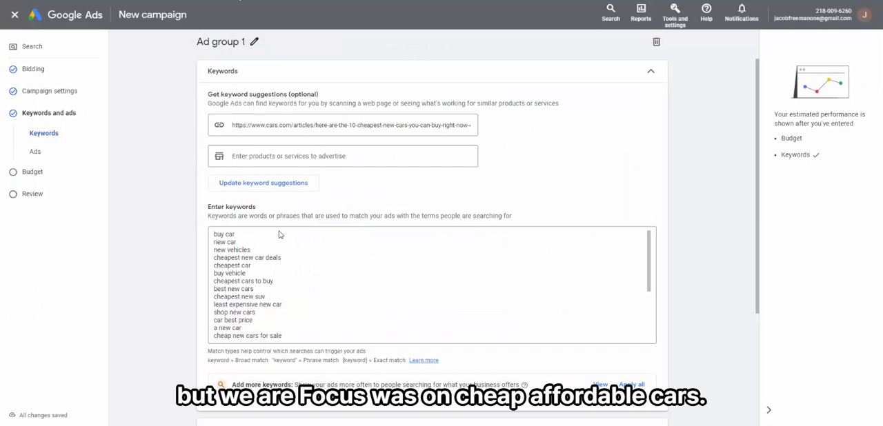
key("ctrl+a")
key("BackSpace")
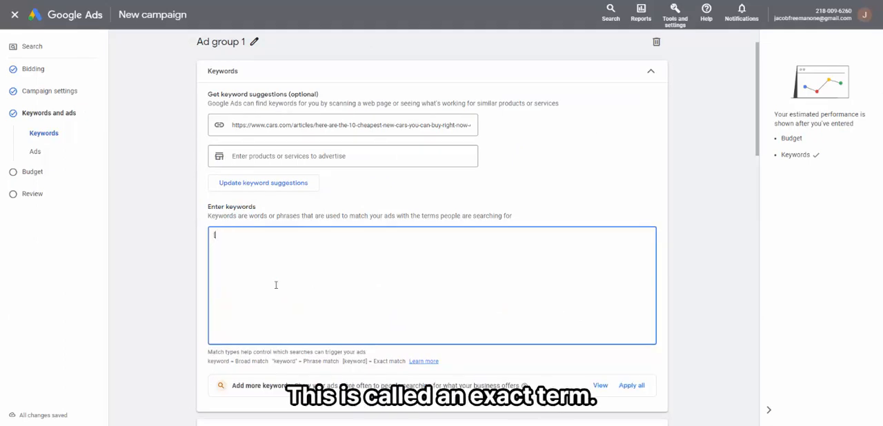
type("[cheap affordable cars]")
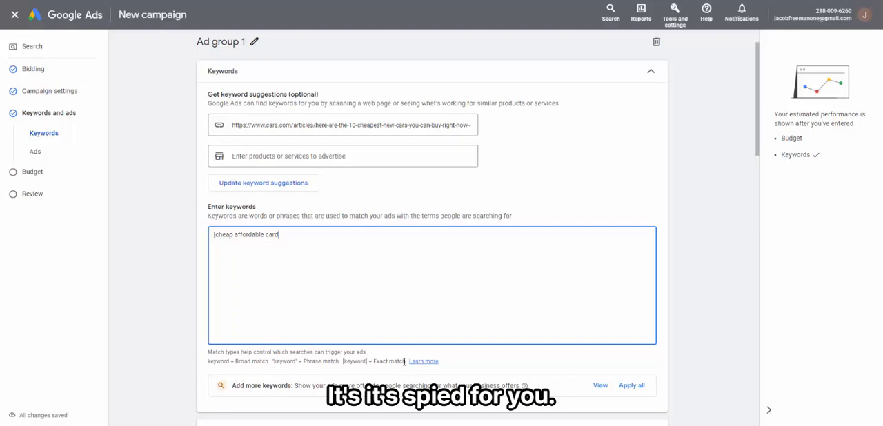
left_click(343, 359)
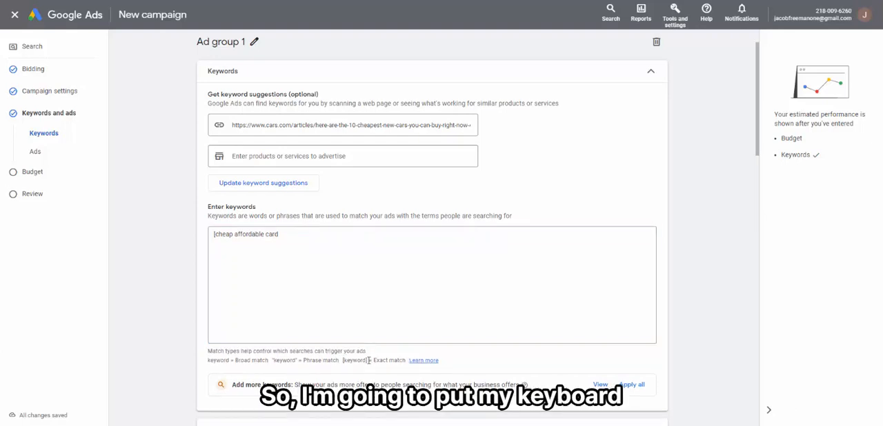
left_click(296, 236)
type("]")
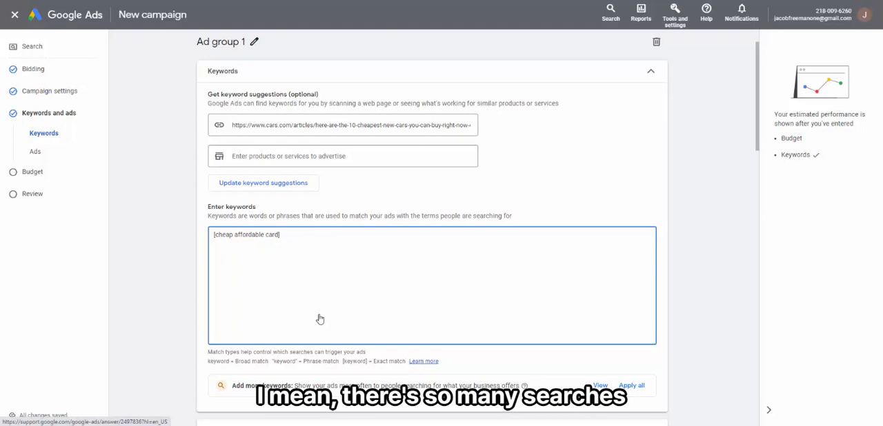
Step: Open the help article on keyword matching options and read the explanation of broad match
left_click(431, 365)
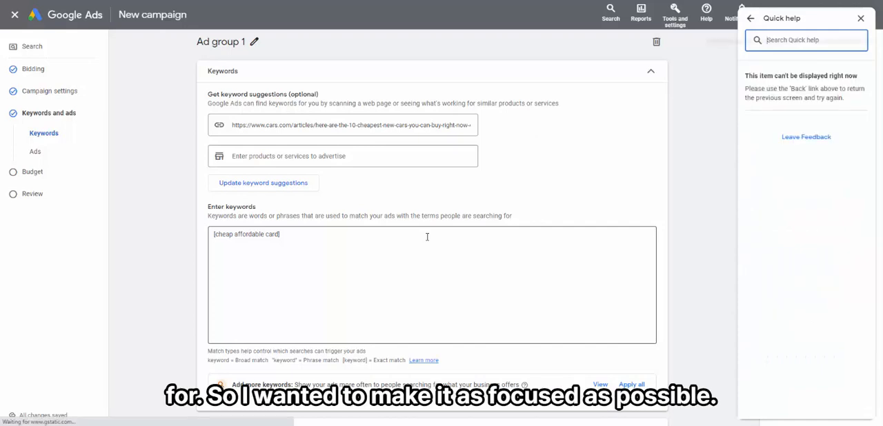
mouse_move(269, 360)
left_mouse_down()
mouse_move(202, 360)
mouse_move(306, 359)
mouse_move(271, 367)
left_mouse_up()
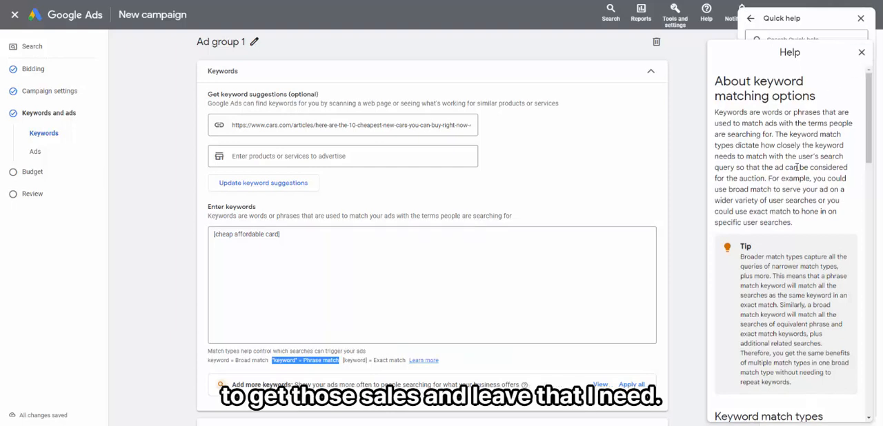
scroll(793, 138, "down", 5)
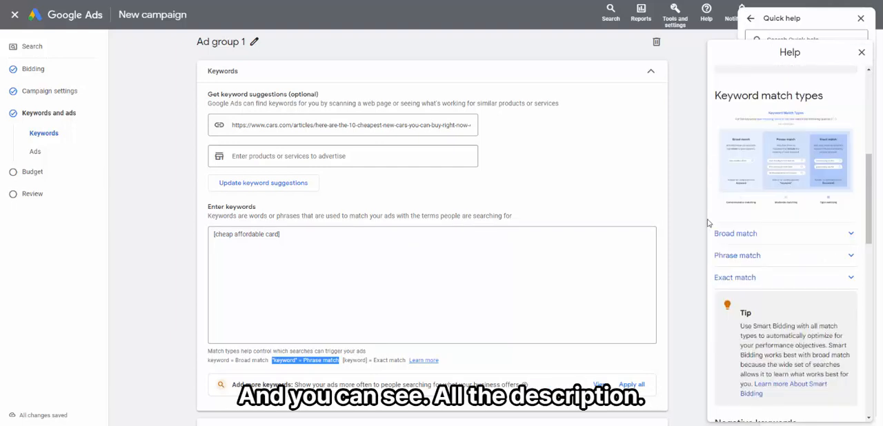
left_click(772, 233)
scroll(810, 219, "down", 1)
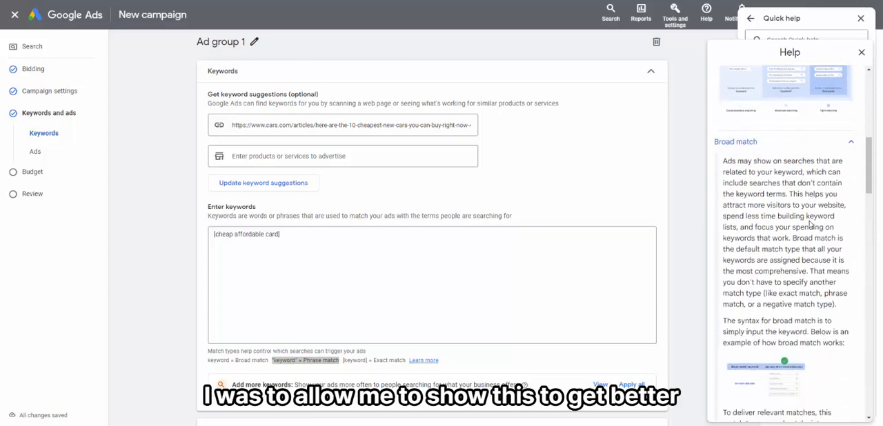
scroll(803, 213, "up", 1)
scroll(755, 242, "down", 10)
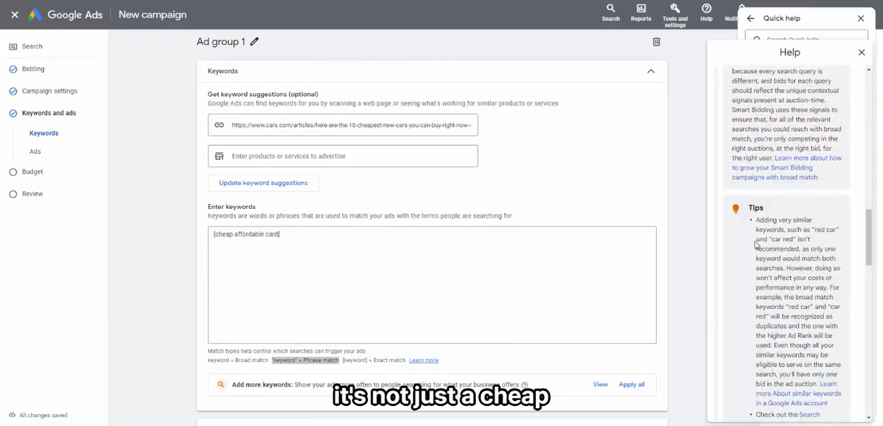
Step: Correct the exact-match keyword to read "[cheap affordable car]"
left_click(295, 236)
key("BackSpace")
key("BackSpace")
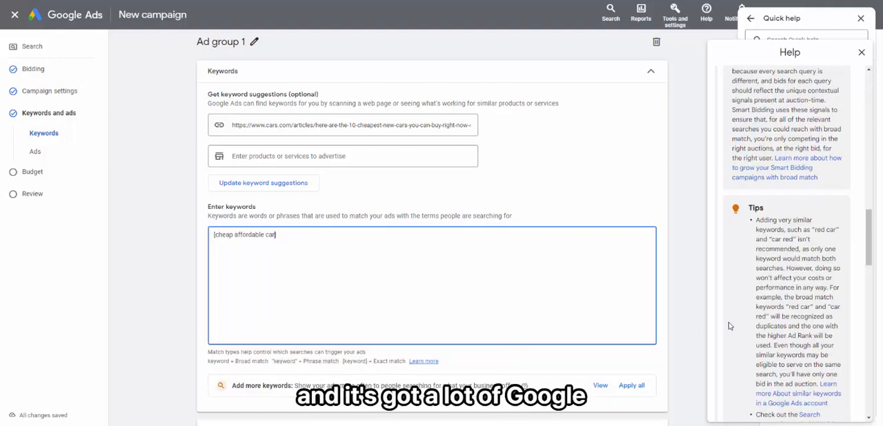
type("]")
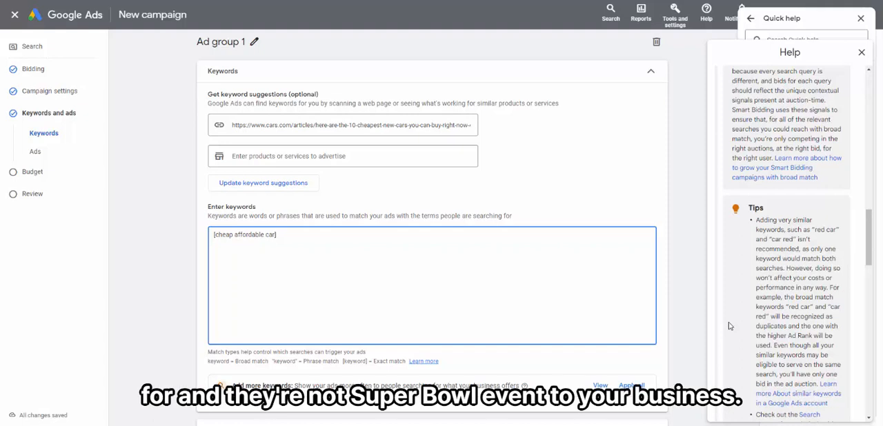
Step: Read the explanation of phrase match in the keyword matching help article
scroll(740, 326, "down", 5)
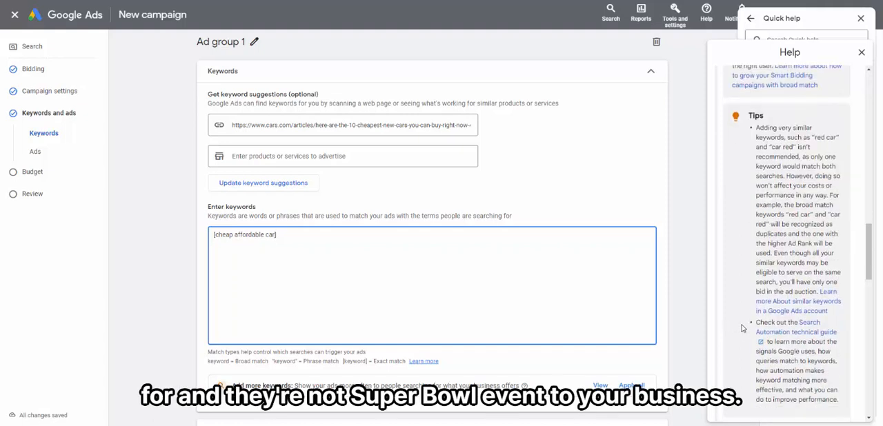
left_click(852, 306)
scroll(803, 325, "down", 1)
scroll(803, 325, "down", 3)
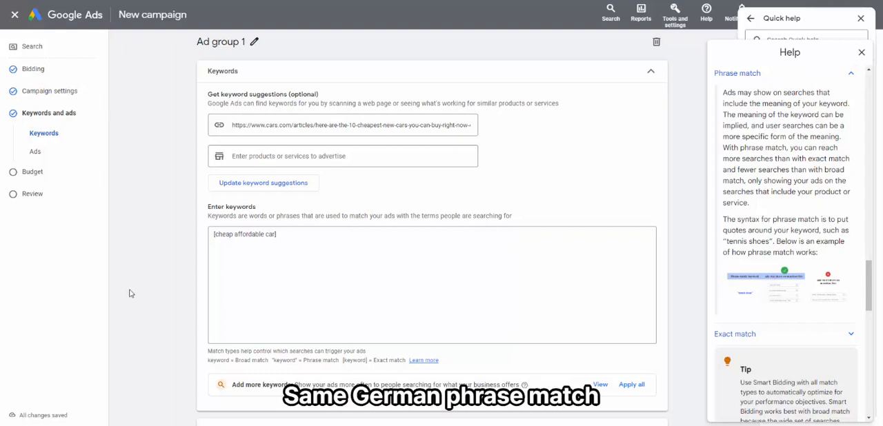
scroll(174, 264, "down", 5)
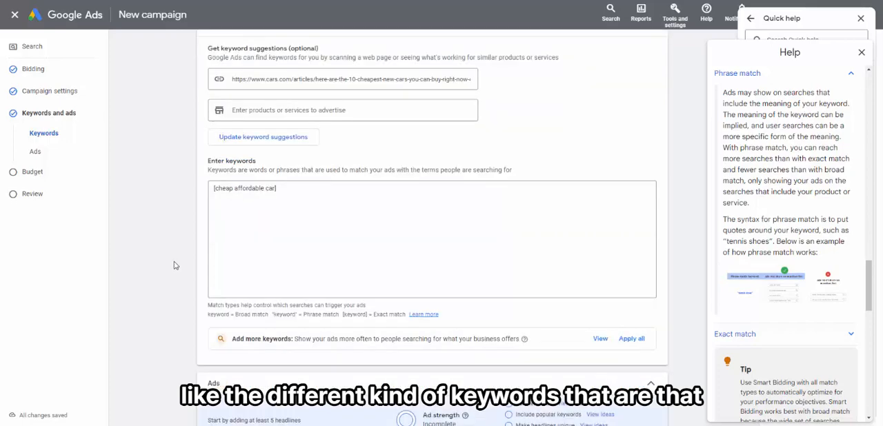
scroll(174, 263, "up", 1)
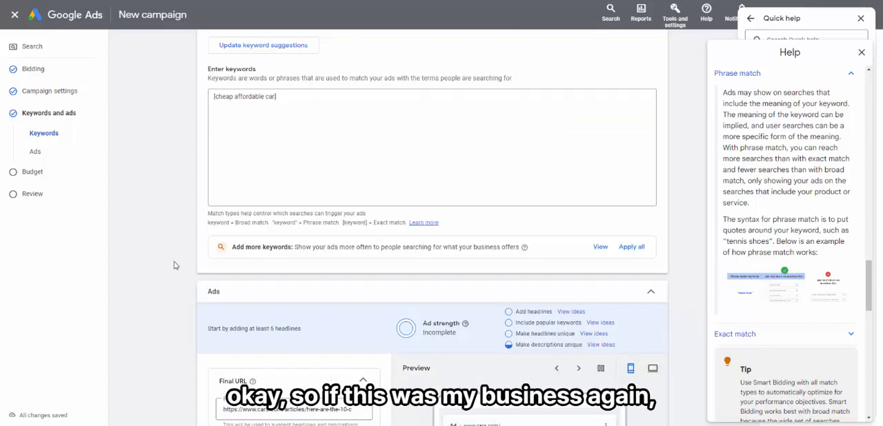
scroll(173, 263, "down", 4)
left_click(288, 272)
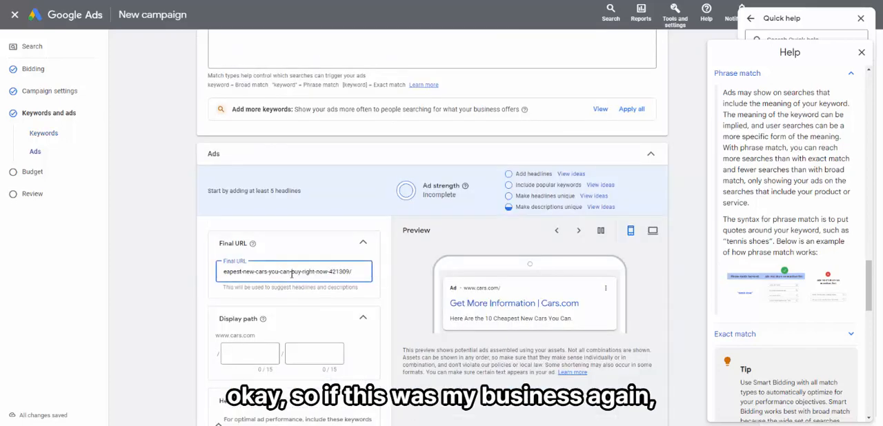
key("Home")
left_click_drag(286, 272, 445, 288)
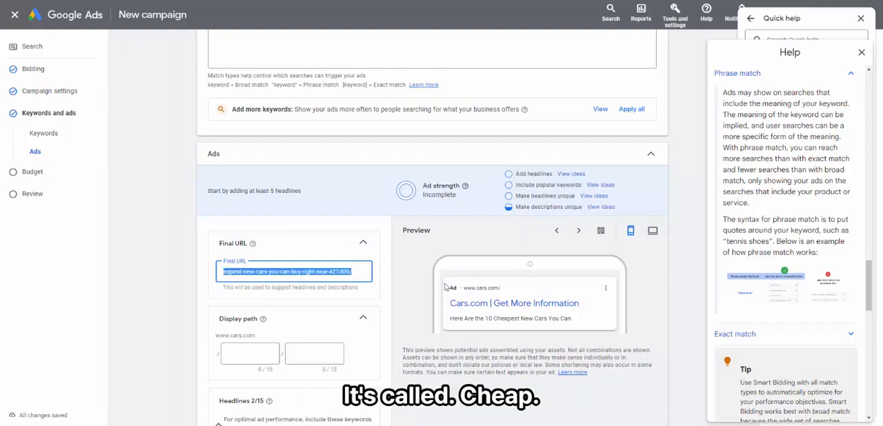
type("cheap-affordab")
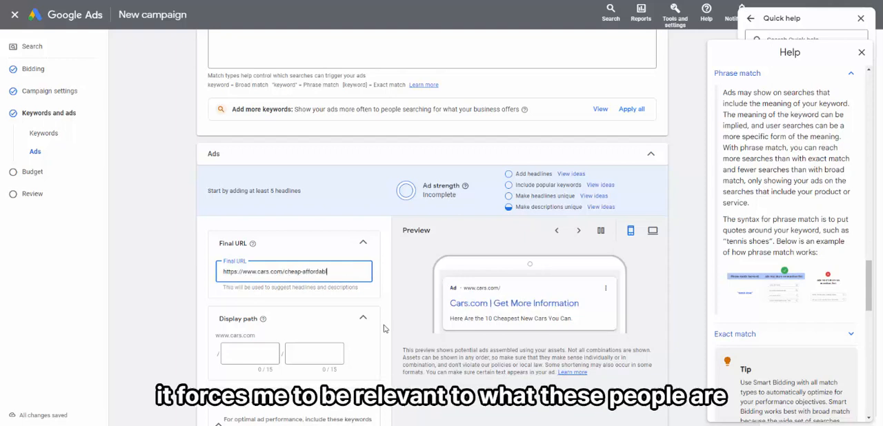
type("le-cars")
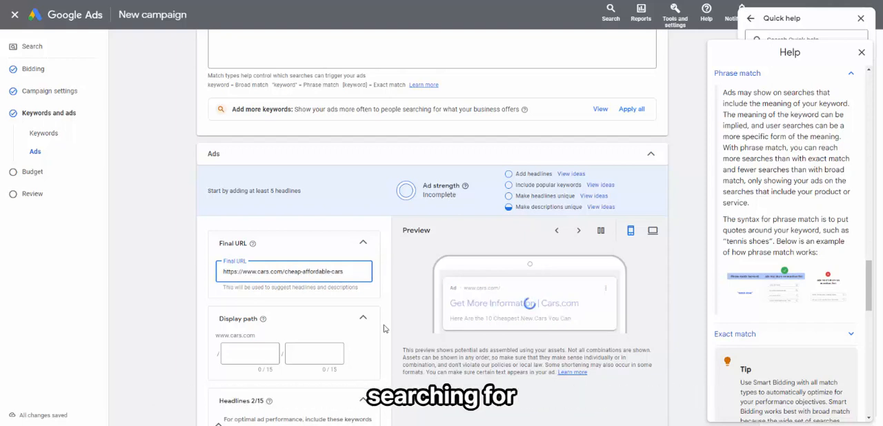
Step: Set the ad's display path to "cheap" in the first part and "affordable-cars" in the second
left_click(234, 354)
type("ch")
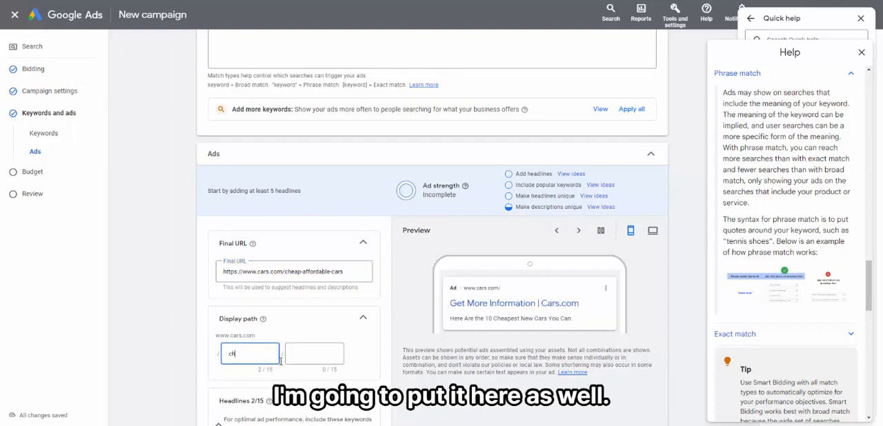
type("eap-affo")
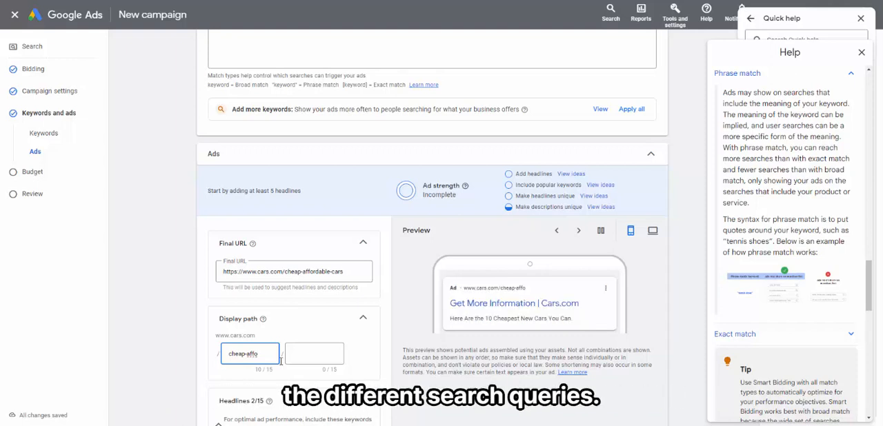
type("dable")
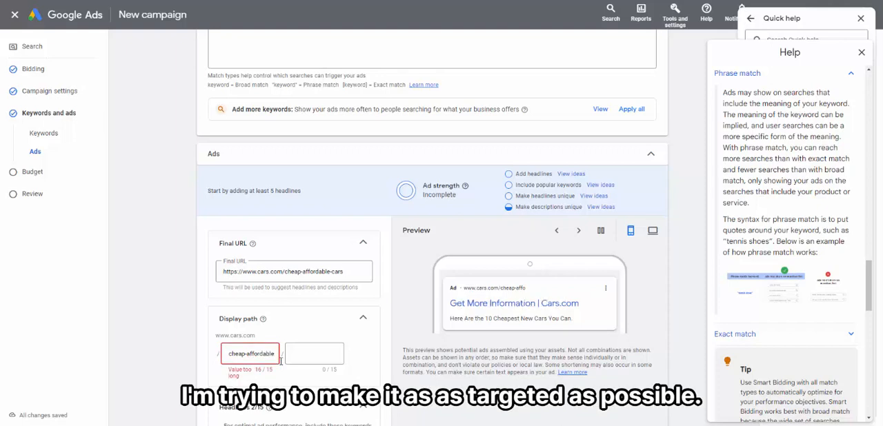
left_click_drag(246, 354, 295, 351)
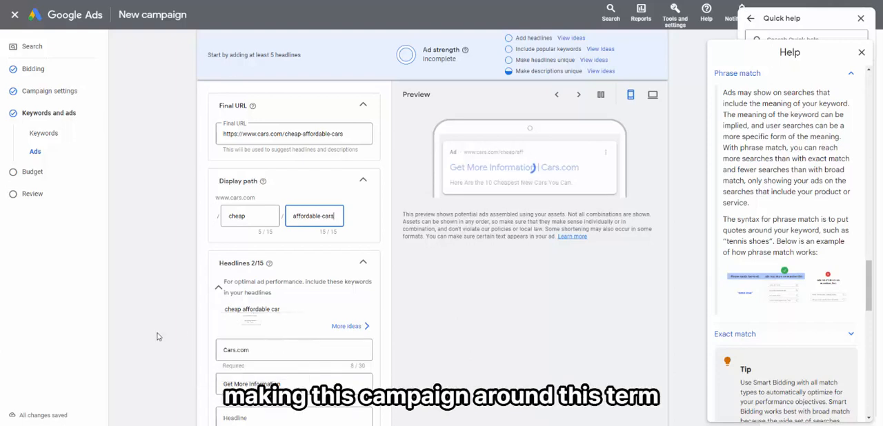
Step: Enter "Cheap Affordable Car" as the ad's third headline, correcting its spelling
mouse_move(251, 310)
scroll(252, 310, "down", 1)
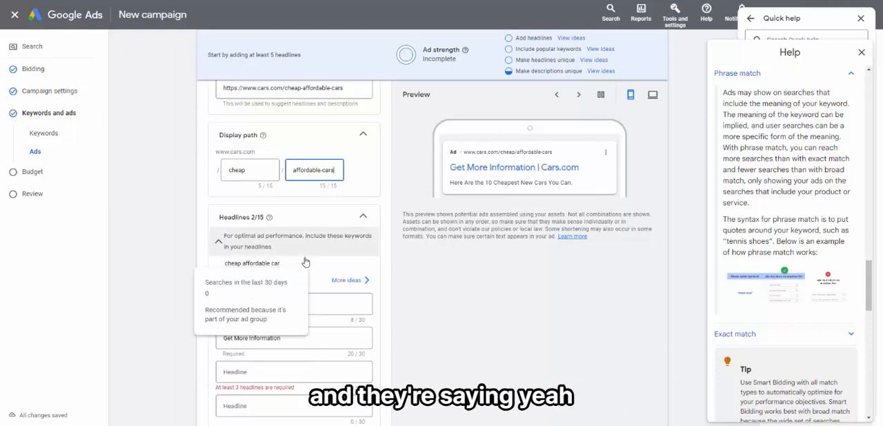
scroll(272, 280, "down", 2)
left_click(251, 281)
type("c")
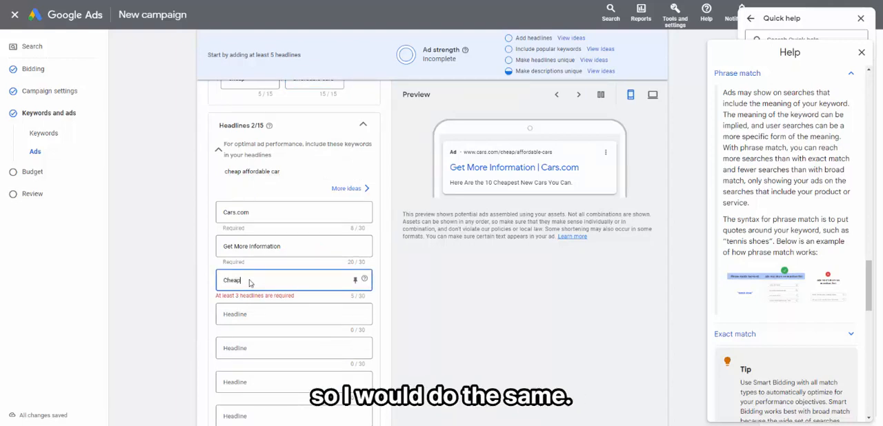
type("heap Affor")
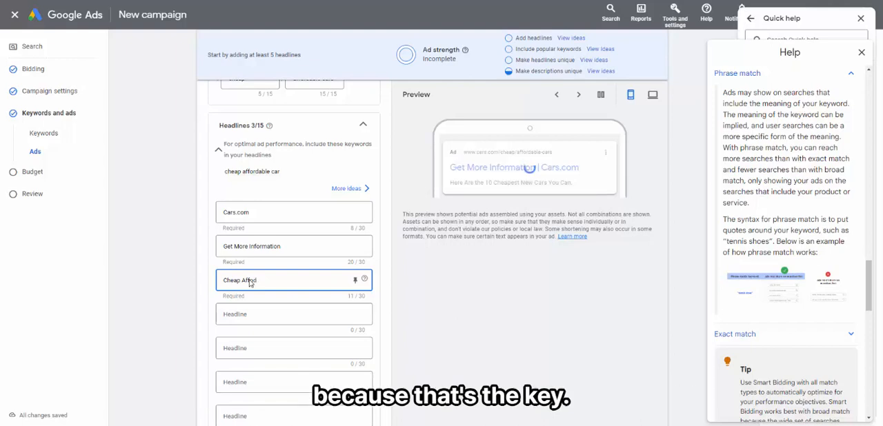
type("ab")
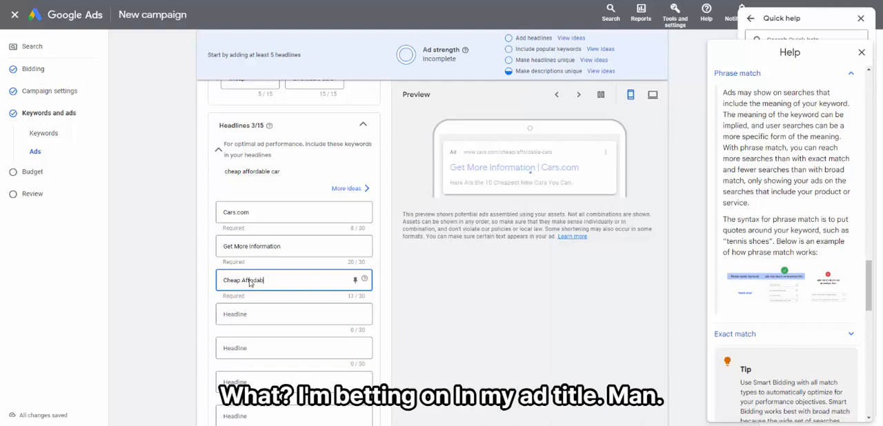
type("le Card")
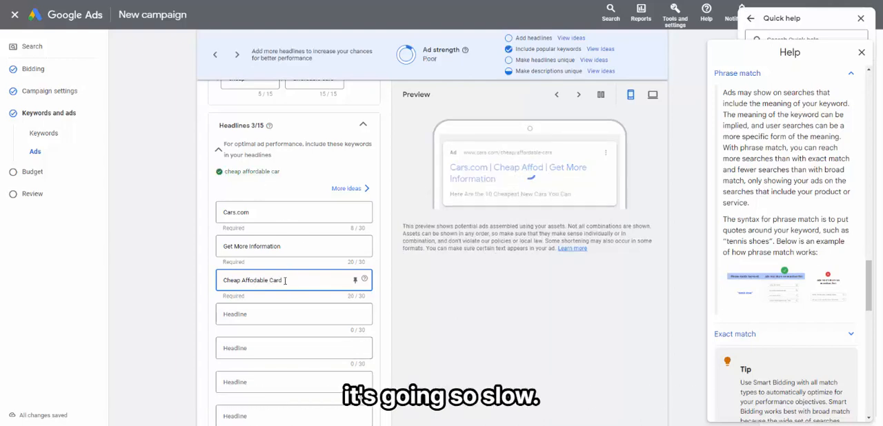
key("BackSpace")
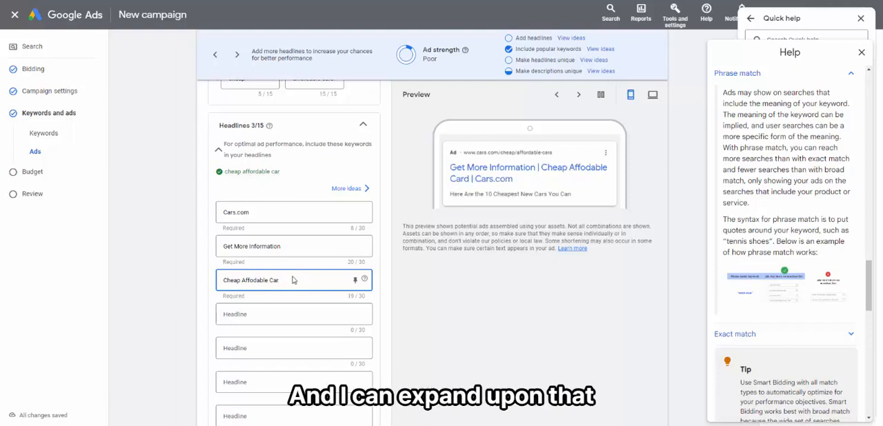
right_click(254, 280)
left_click(293, 150)
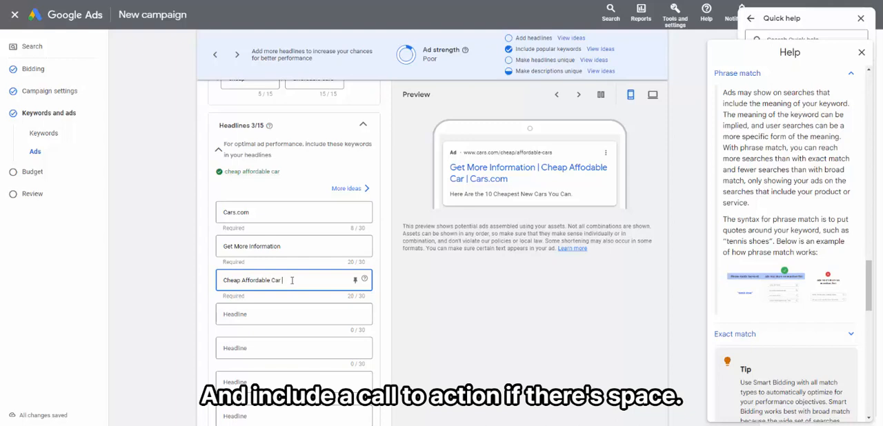
type("- Fi")
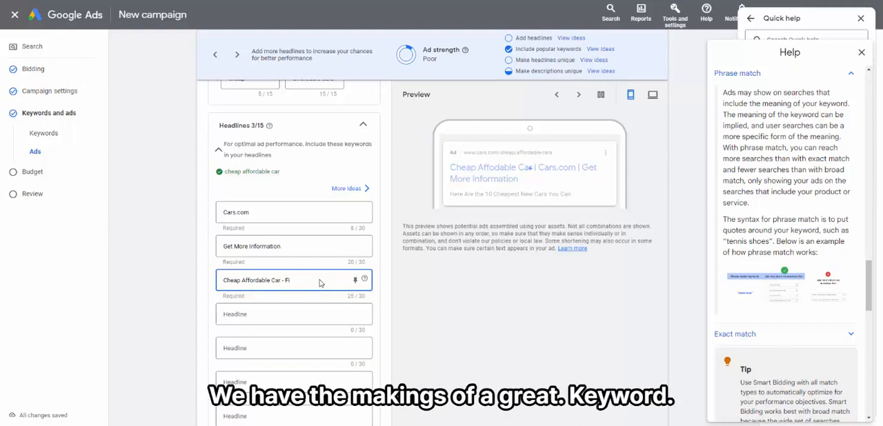
key("BackSpace")
key("BackSpace")
key("BackSpace")
key("BackSpace")
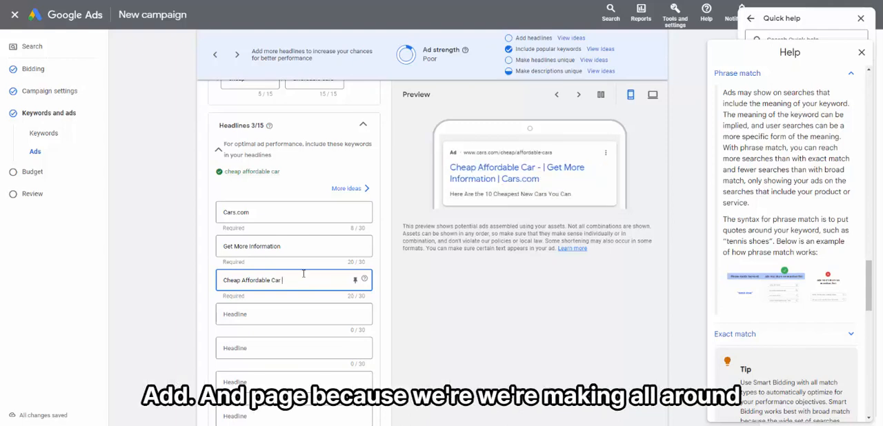
left_click(166, 324)
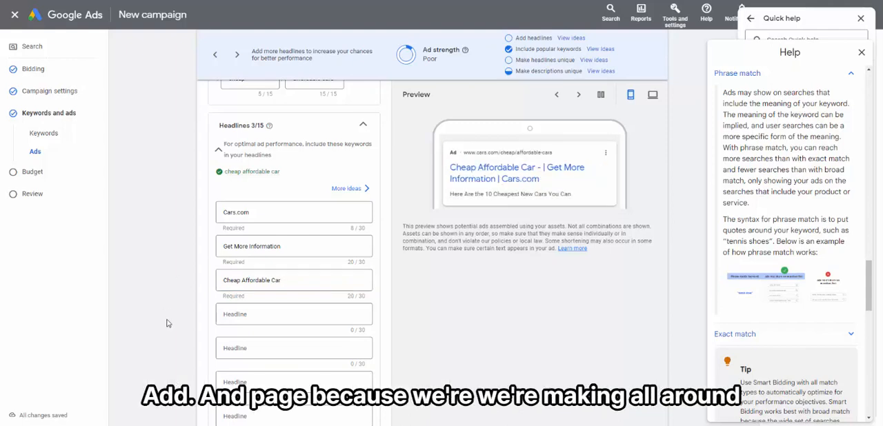
Step: Look over the ad's headlines, descriptions, sitelinks and callouts for places to add keyword variations
scroll(166, 323, "down", 1)
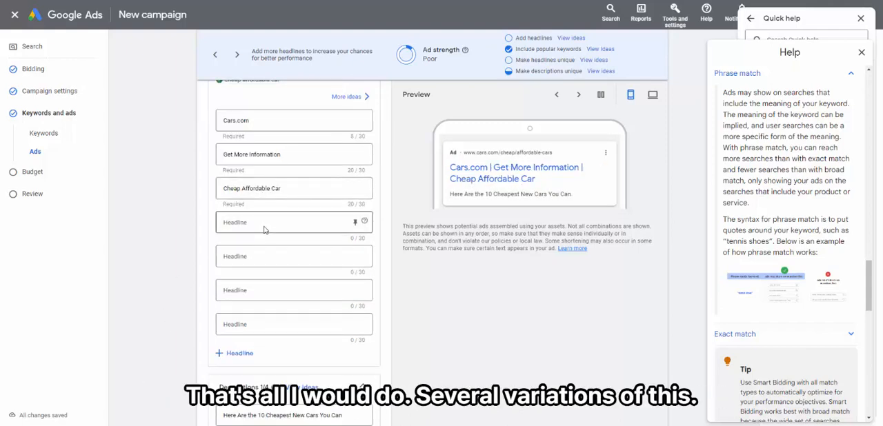
left_click_drag(224, 189, 283, 190)
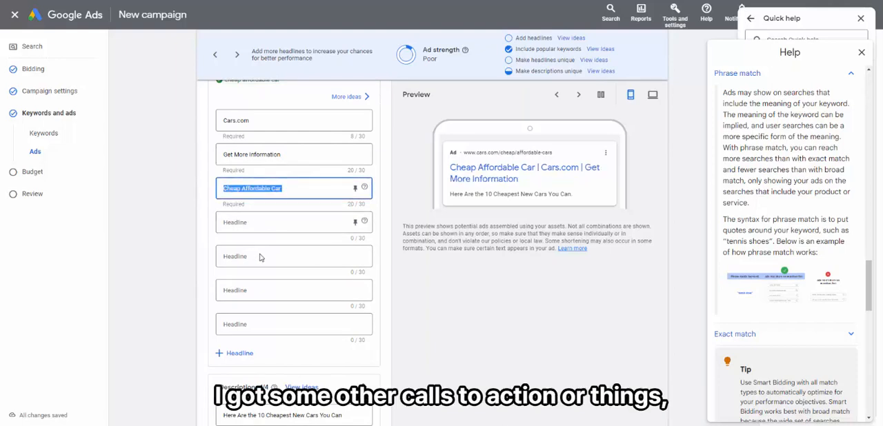
left_click(183, 324)
scroll(183, 324, "down", 2)
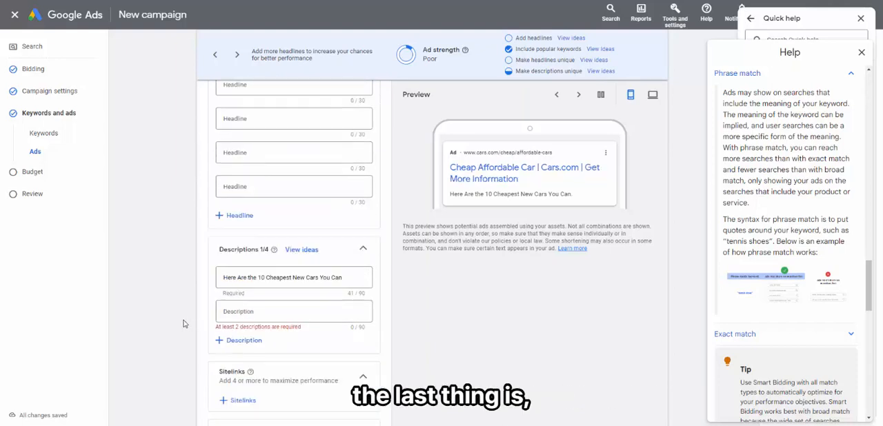
left_click(239, 243)
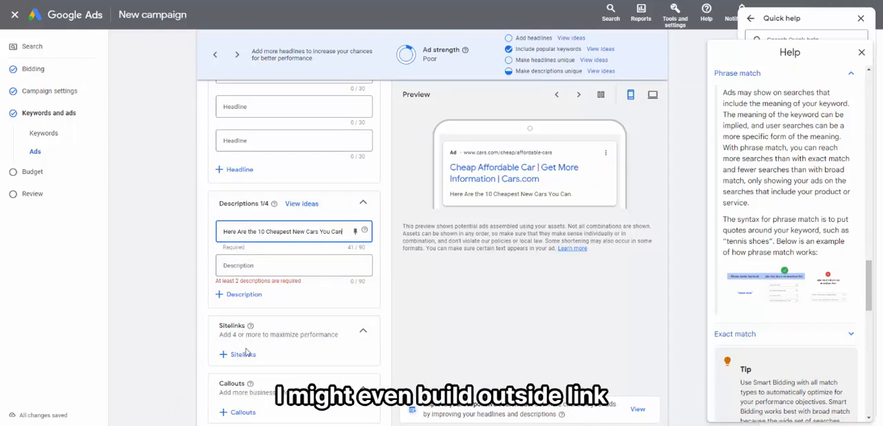
scroll(243, 353, "down", 1)
scroll(234, 310, "up", 10)
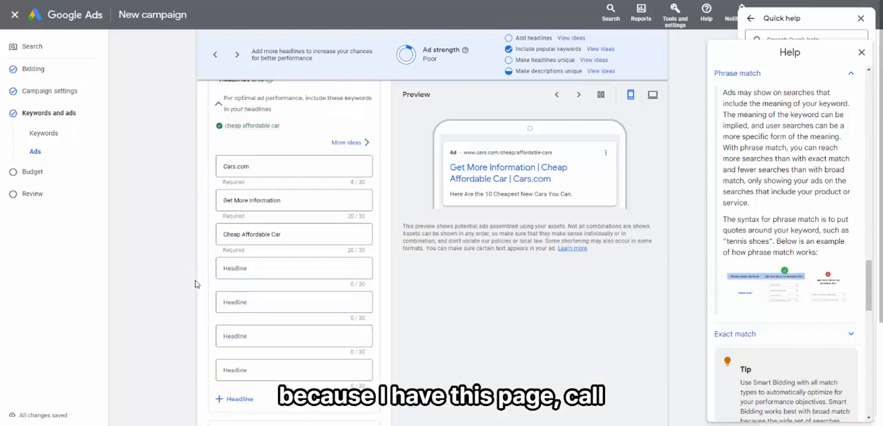
scroll(125, 253, "up", 1)
scroll(202, 302, "down", 10)
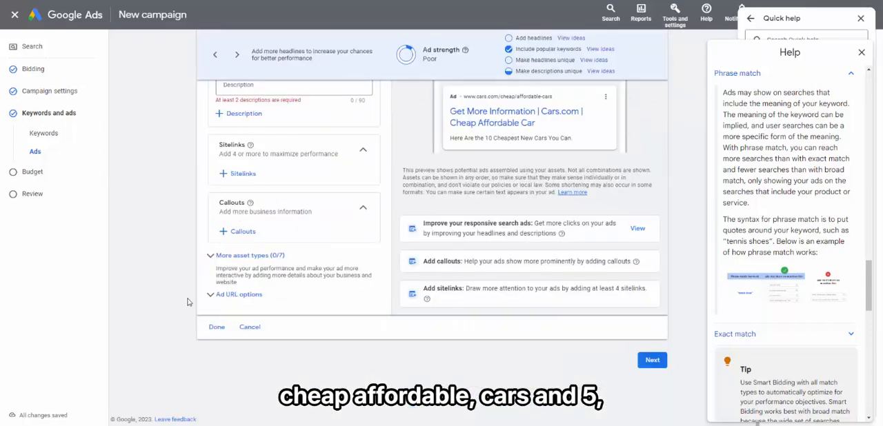
Step: Open the form for campaign sitelinks and examine the Google results for "cheap affordable cars" as a sitelink example
left_click(243, 174)
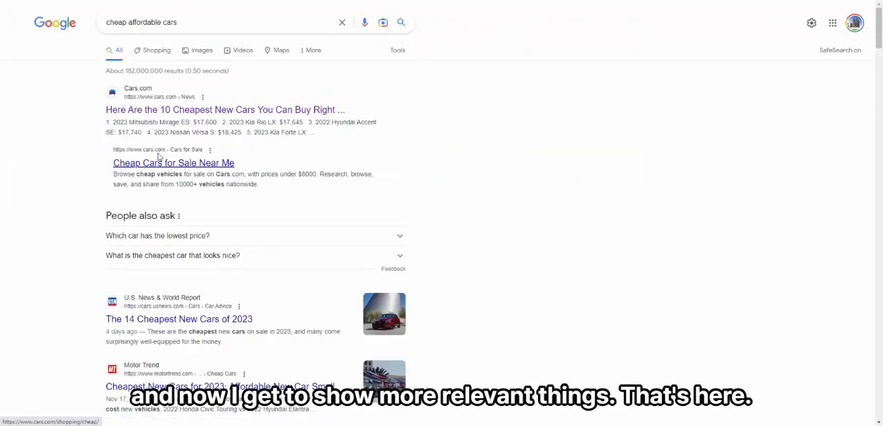
scroll(118, 213, "down", 1)
scroll(118, 214, "up", 1)
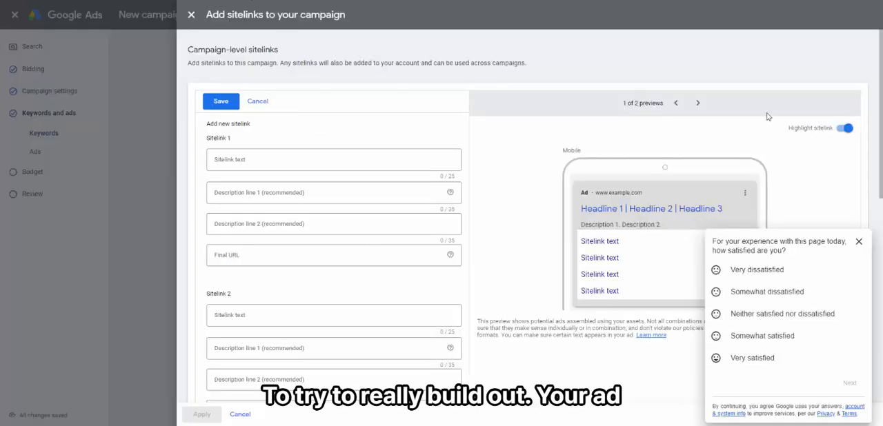
scroll(296, 262, "down", 5)
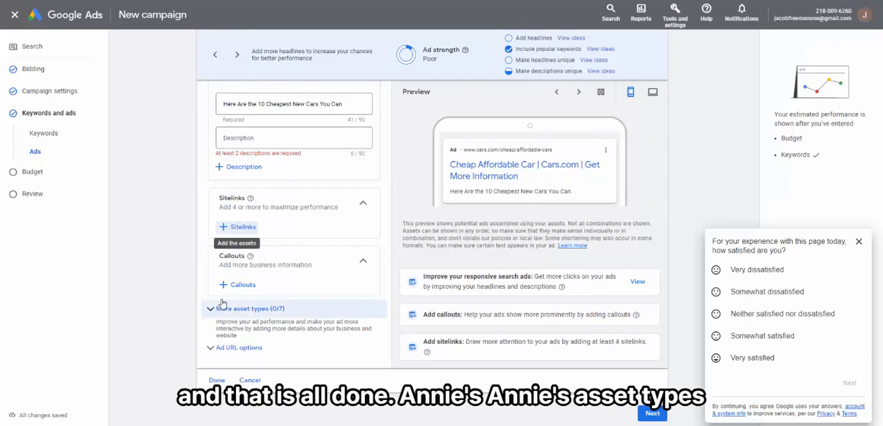
Step: Expand the additional asset types and look through promotions, prices, calls, structured snippets, lead forms and apps
left_click(210, 312)
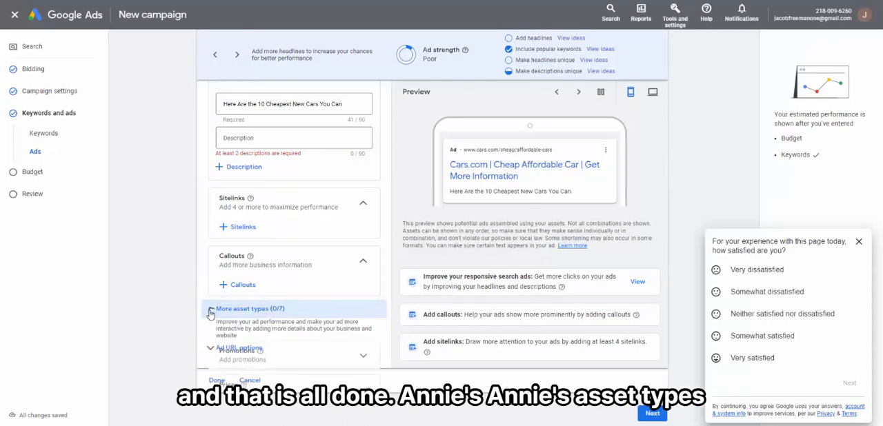
scroll(222, 323, "down", 1)
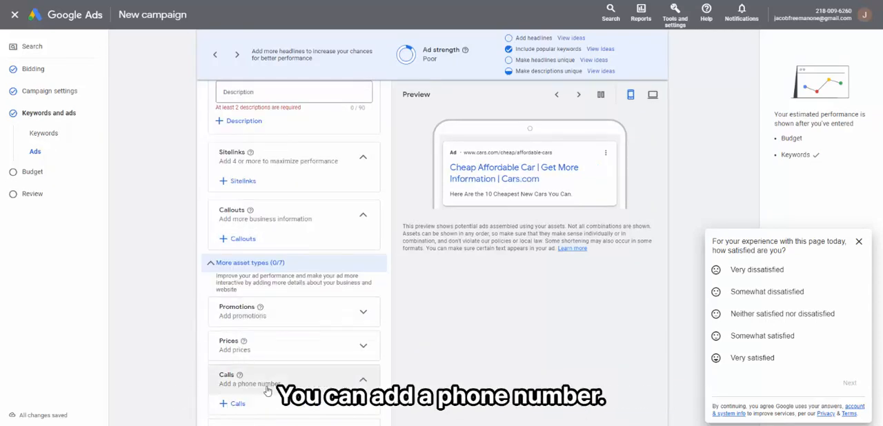
scroll(266, 387, "down", 4)
scroll(295, 227, "up", 3)
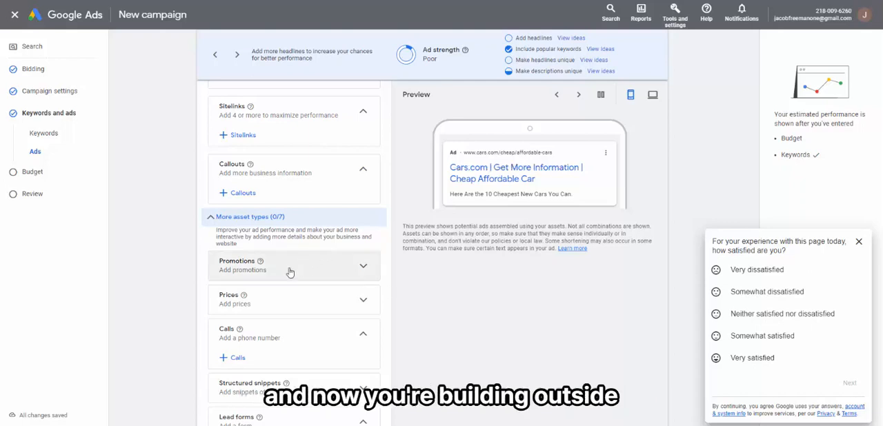
scroll(236, 274, "down", 3)
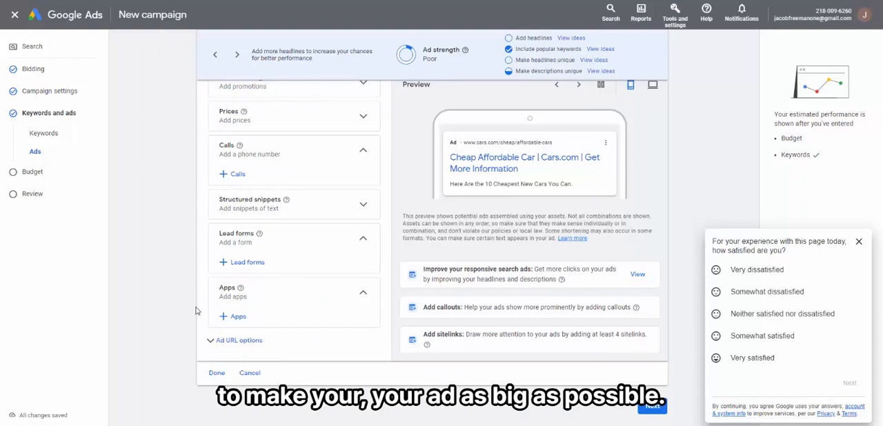
Step: Expand the ad URL options and enable a different final URL for mobile
left_click(211, 341)
scroll(200, 341, "down", 2)
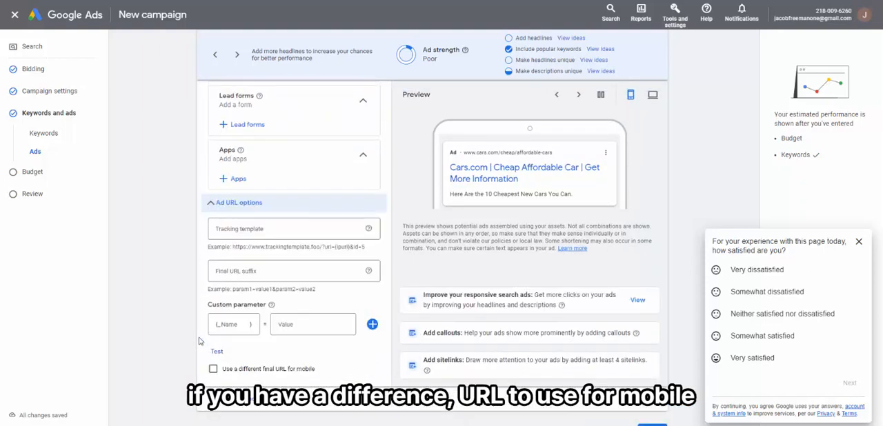
scroll(198, 340, "down", 1)
left_click(213, 323)
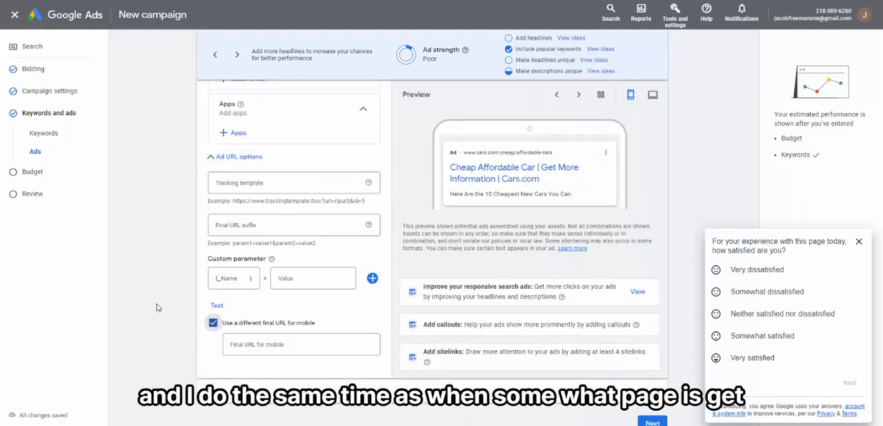